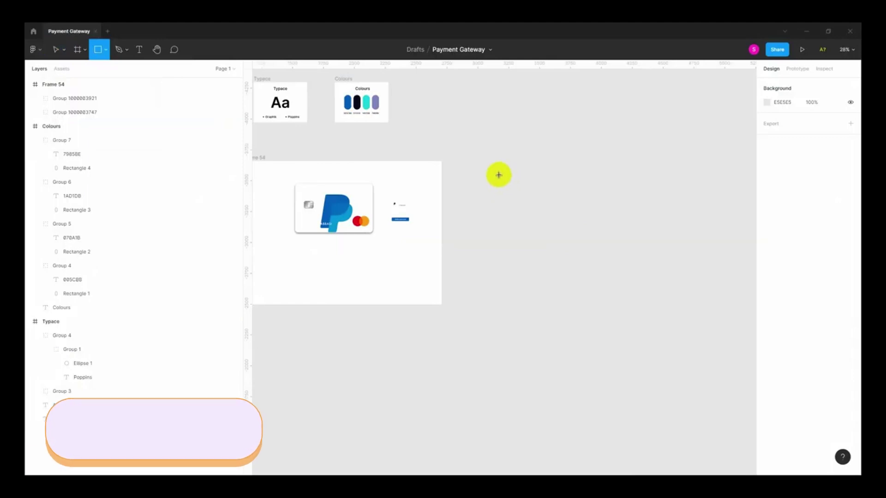
- Create a Desktop frame 1920 wide named 'Payment Gateway'
key("f")
left_click(787, 174)
left_click_drag(560, 230, 557, 215)
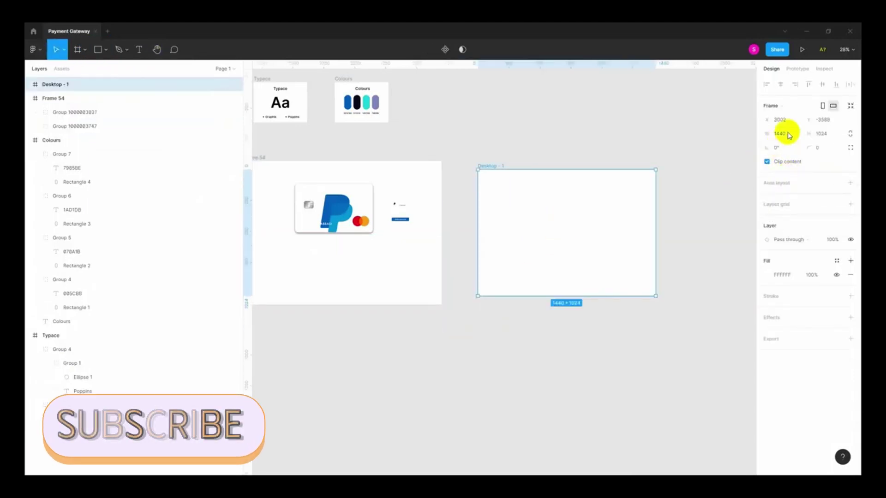
left_click(789, 134)
type("1920")
key("Return")
type("Paymentg")
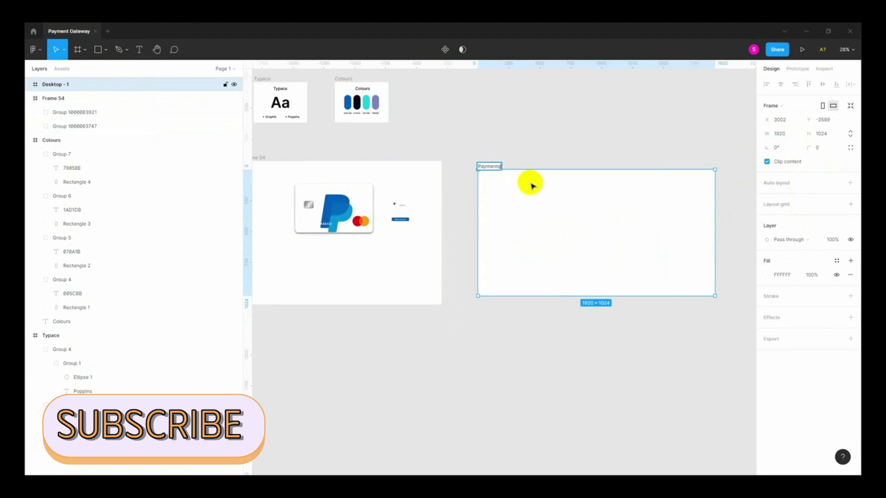
key("BackSpace")
key("BackSpace")
type("Gateway")
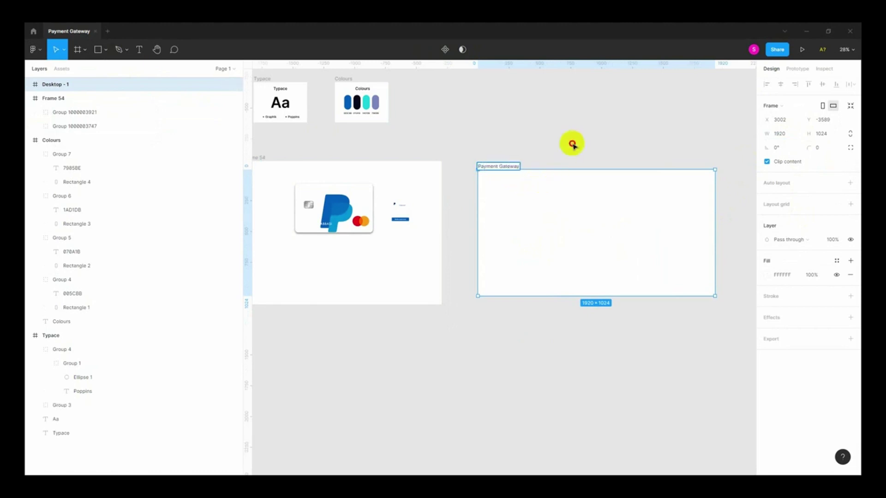
key("Return")
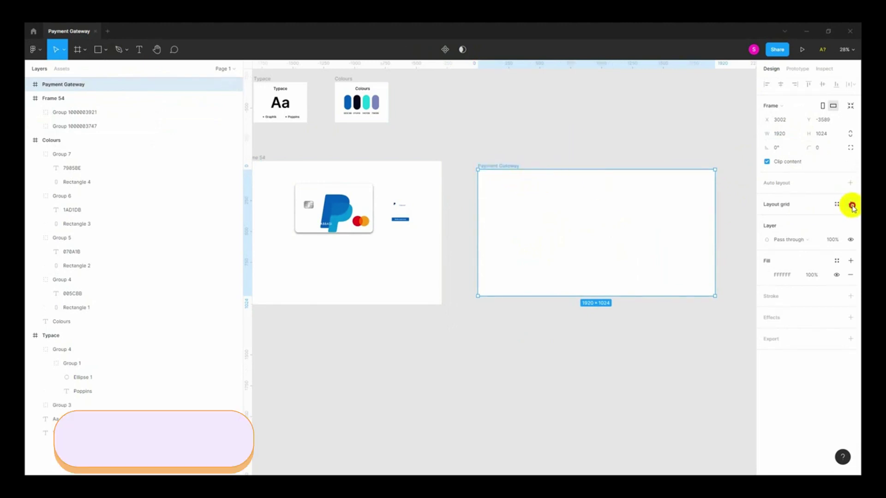
- Add a 12-column layout grid with 32 gutter and 300 margin
left_click(850, 204)
left_click(767, 218)
left_click(676, 220)
left_click(662, 253)
type("12")
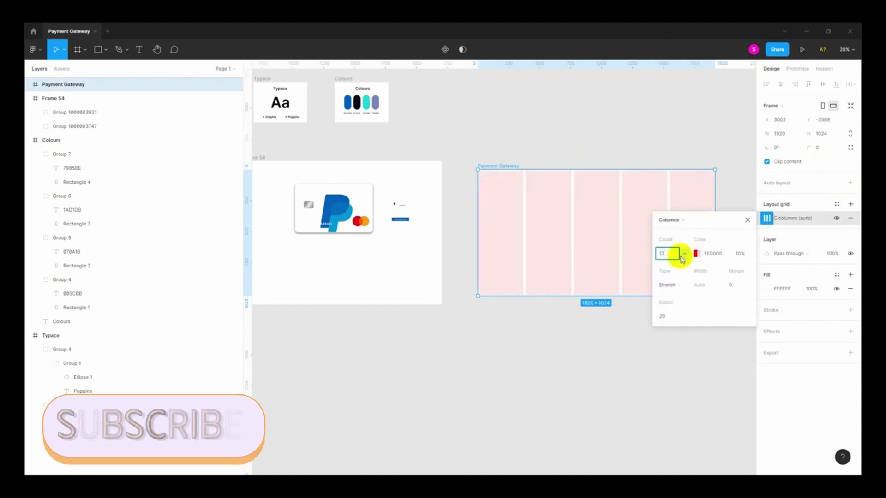
left_click(668, 317)
type("32")
left_click(736, 285)
type("300")
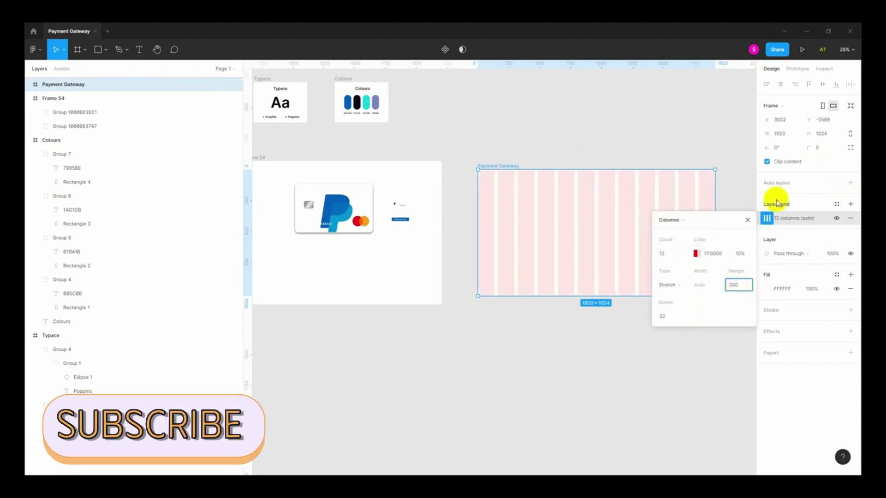
left_click(601, 333)
- Stretch the frame to 1135 tall and check the dark navy colour swatch
left_click_drag(584, 303, 577, 310)
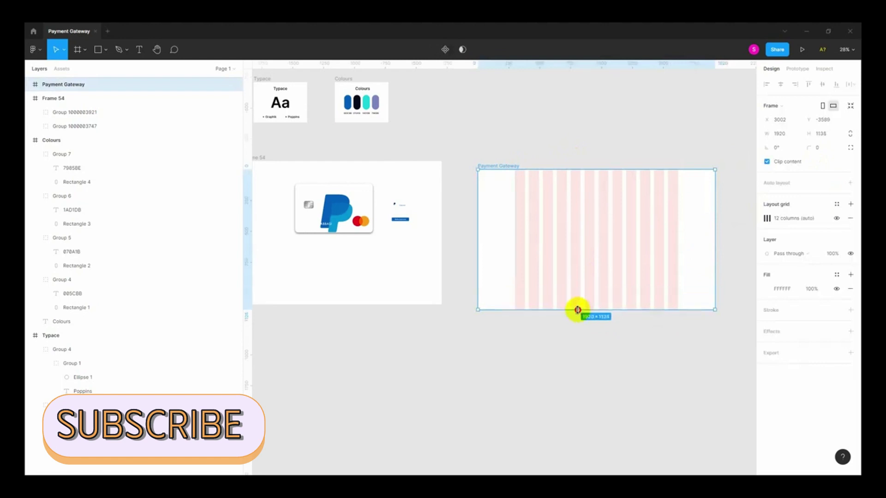
left_click(585, 210)
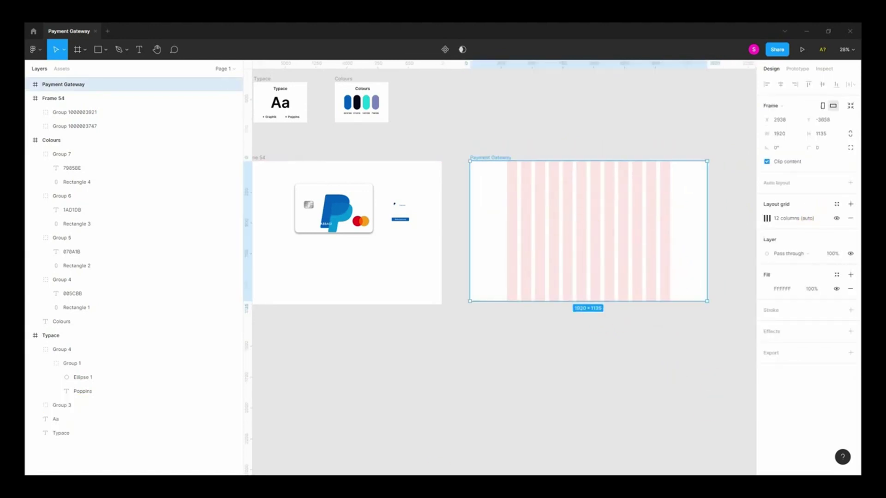
double_click(357, 99)
left_click(687, 231)
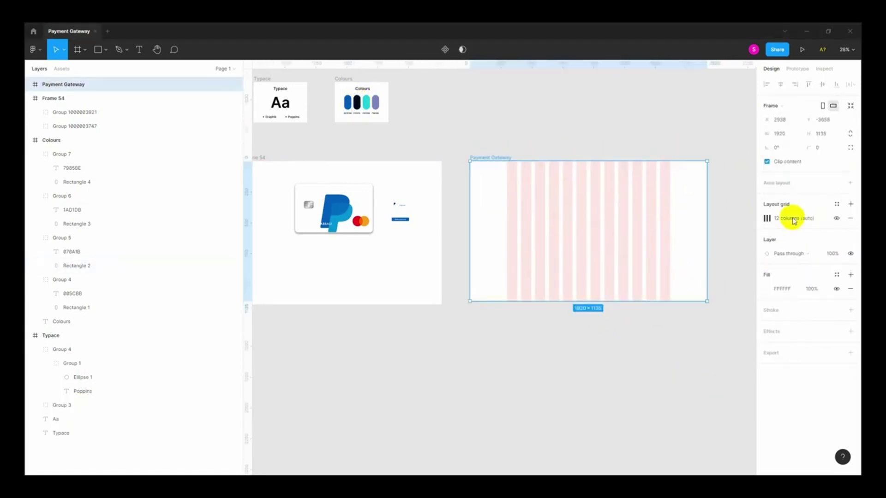
- Fill the frame 070A1B and draw a top-left rectangle filled 005CBB
type("070A1B")
key("Return")
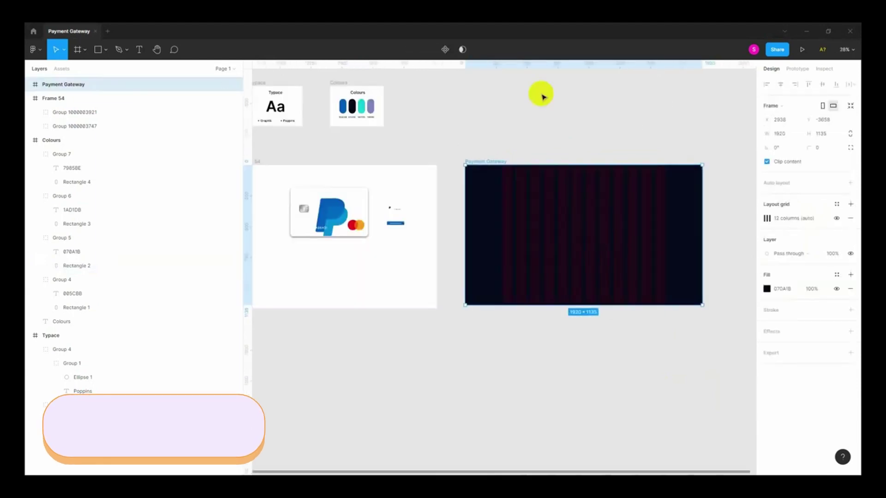
left_click(540, 93)
mouse_move(510, 192)
left_mouse_down()
mouse_move(555, 218)
mouse_move(530, 196)
mouse_move(513, 204)
mouse_move(466, 166)
left_mouse_up()
key("i")
left_click(714, 103)
scroll(514, 133, "up", 3)
- Give the rectangle a Layer blur of 227
left_click(850, 317)
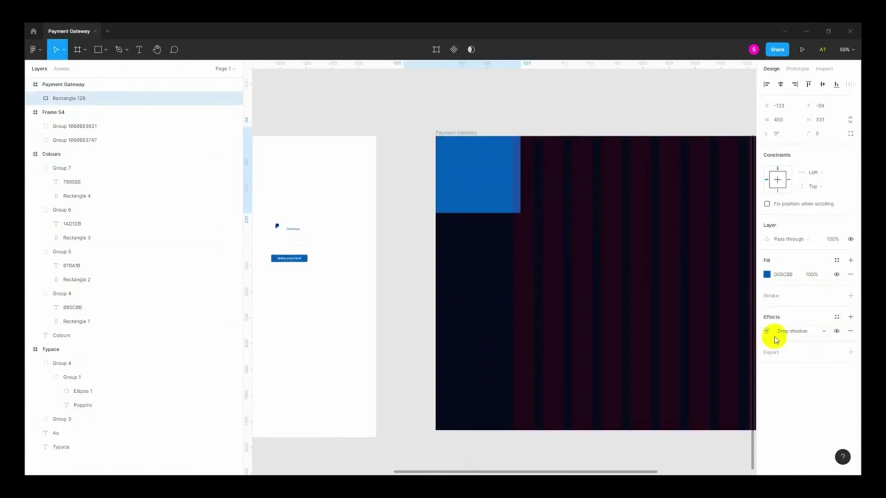
left_click(767, 331)
left_click(791, 340)
left_click(767, 331)
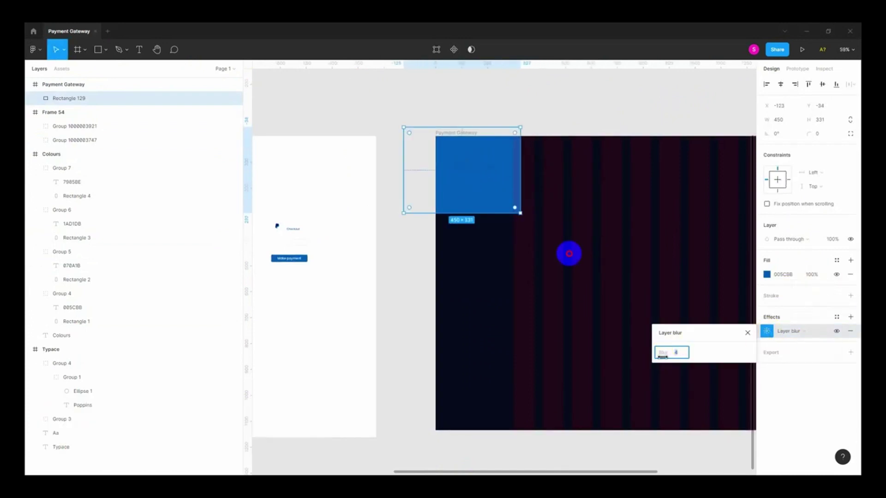
left_click_drag(569, 254, 263, 463)
left_click(676, 354)
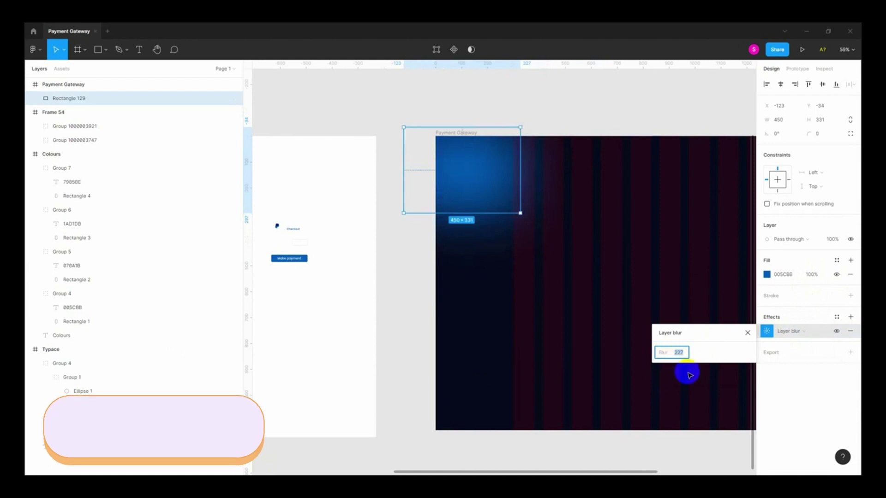
- Place a copy of the blurred rectangle at the frame's top-right corner
scroll(717, 352, "down", 3)
left_click_drag(469, 203, 702, 220)
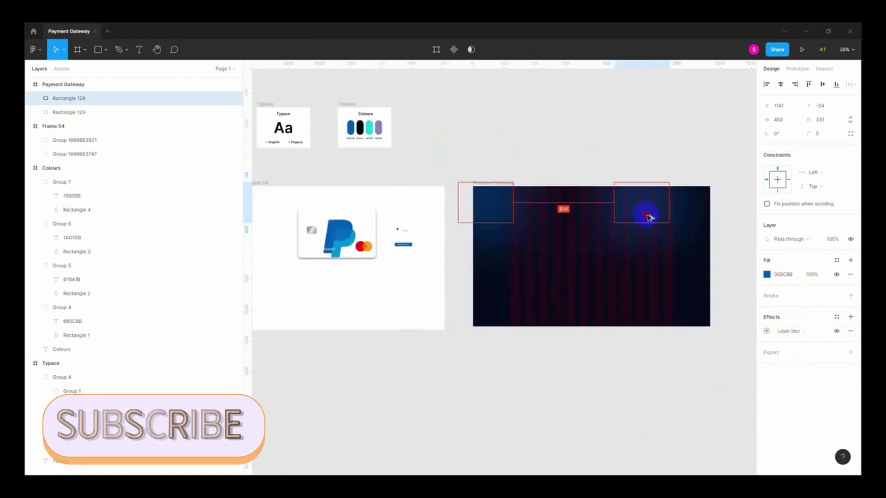
scroll(555, 243, "down", 3)
left_click(591, 223)
scroll(528, 233, "up", 4)
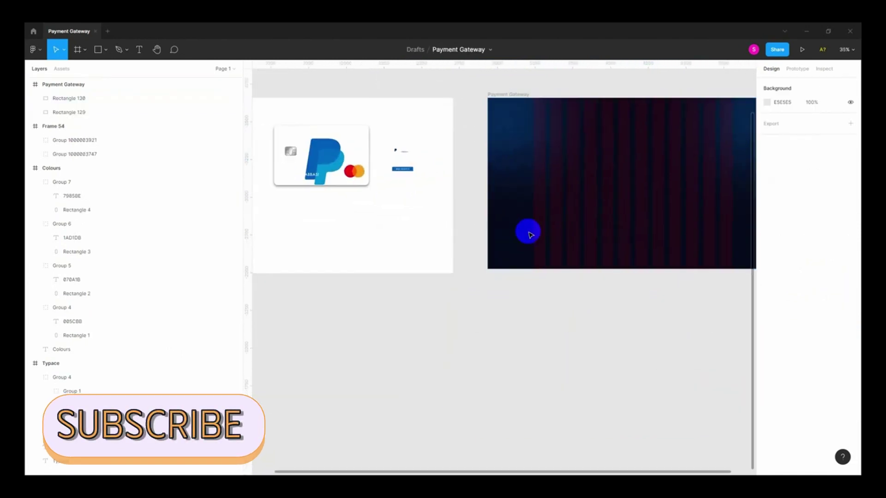
- Type the Devbank logo text in the frame
left_click(586, 243)
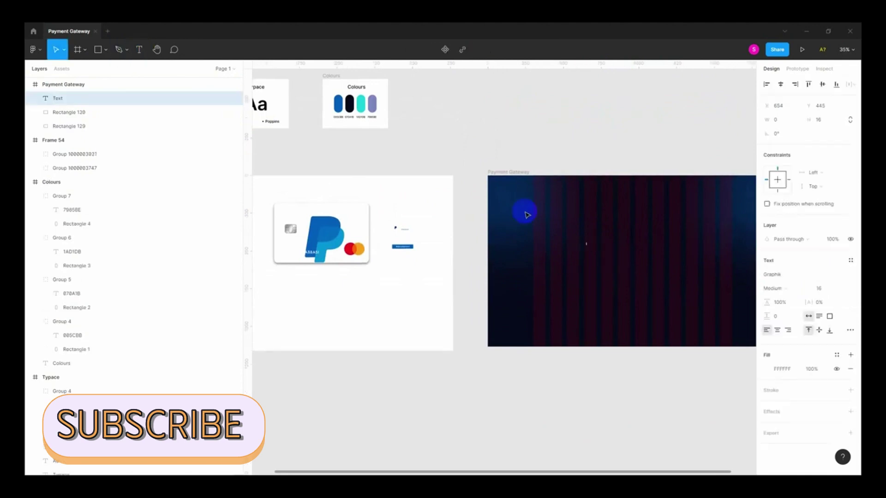
scroll(524, 212, "down", 5)
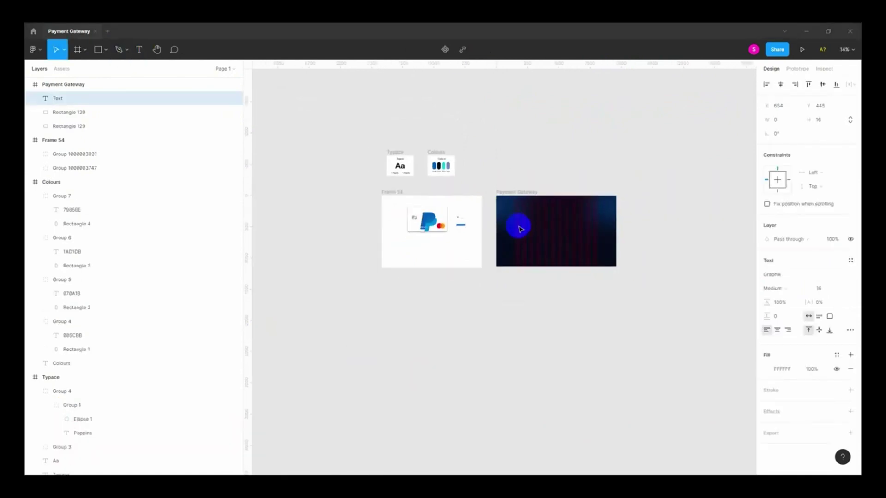
scroll(524, 213, "up", 8)
left_click(142, 47)
type("Dave")
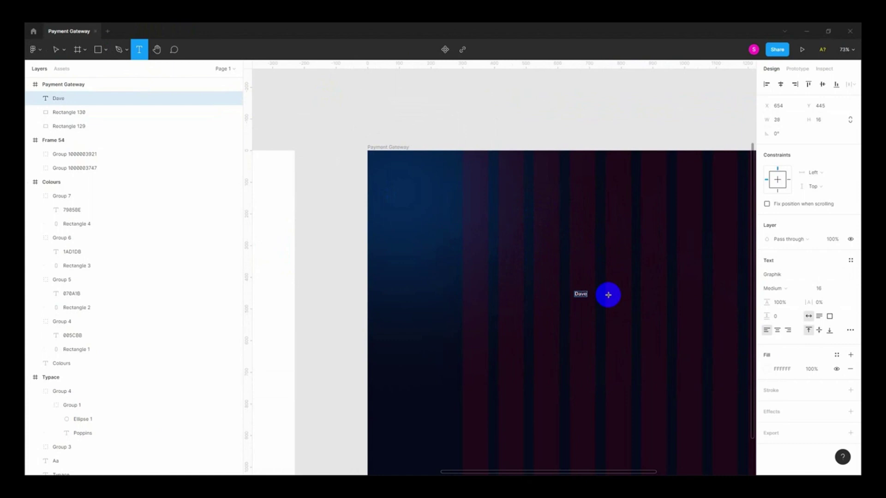
key("BackSpace")
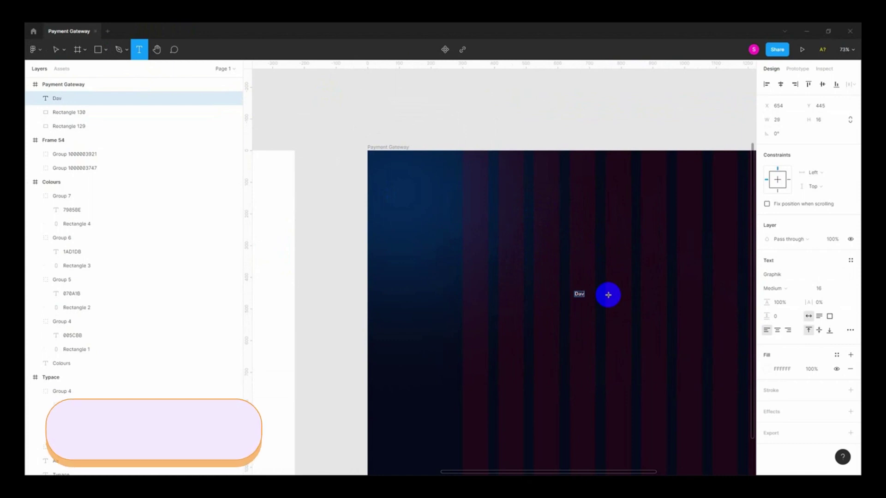
type("bank")
key("Escape")
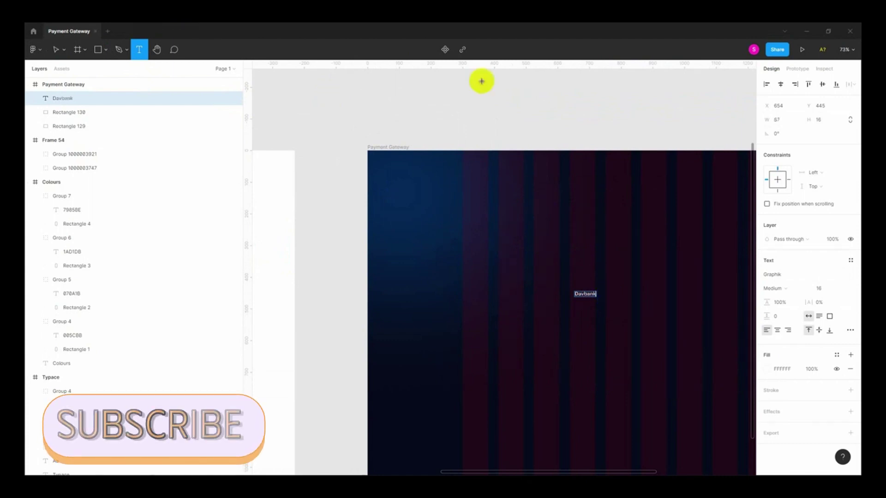
left_click(139, 49)
- Set the logo text to size 40 and move it to the upper-left
left_click(511, 221)
scroll(599, 298, "up", 5)
left_click(584, 260)
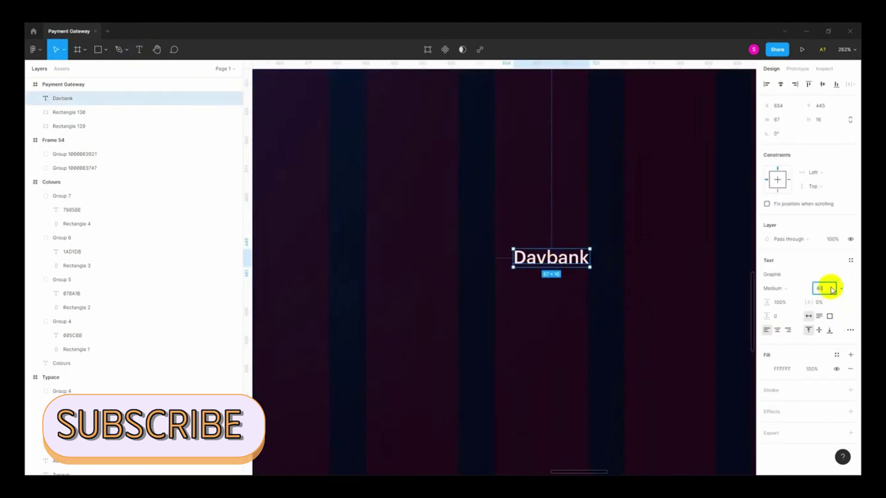
type("0")
key("Return")
scroll(604, 247, "down", 2)
scroll(616, 258, "up", 3)
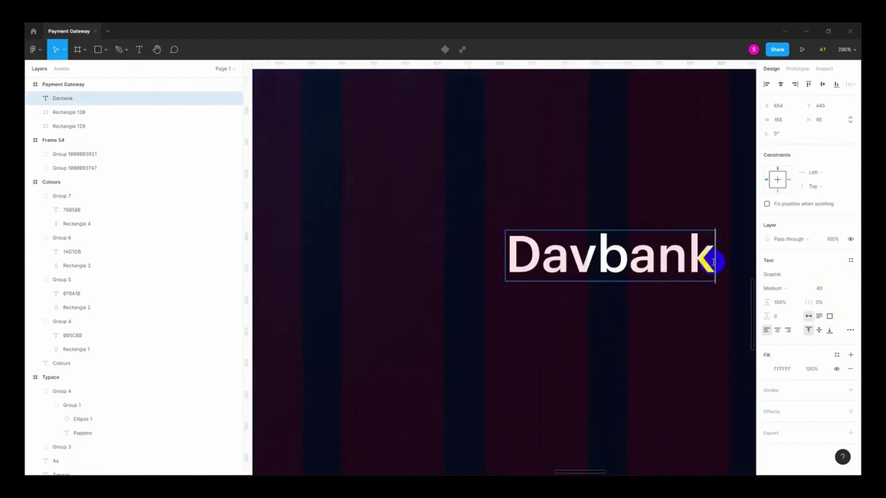
scroll(625, 341, "down", 5)
left_click_drag(601, 297, 447, 123)
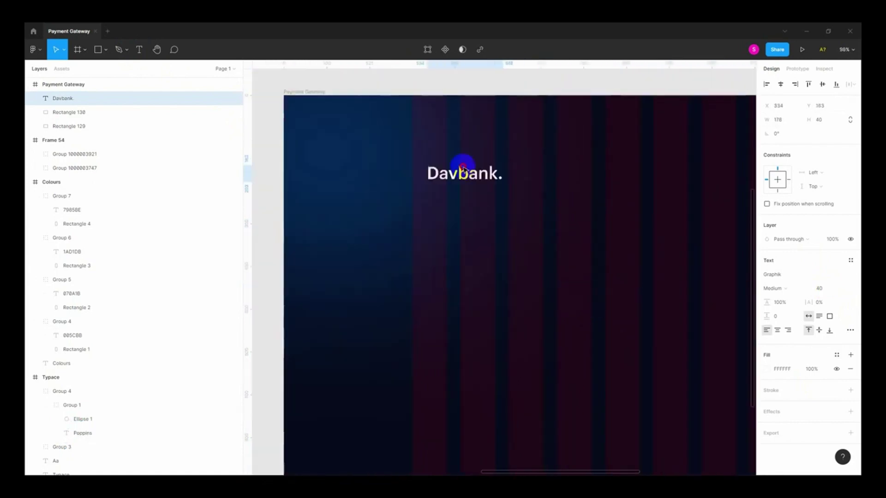
- Lower the first blurred rectangle and change its blur to 232
left_click(340, 198)
left_click_drag(340, 198, 341, 285)
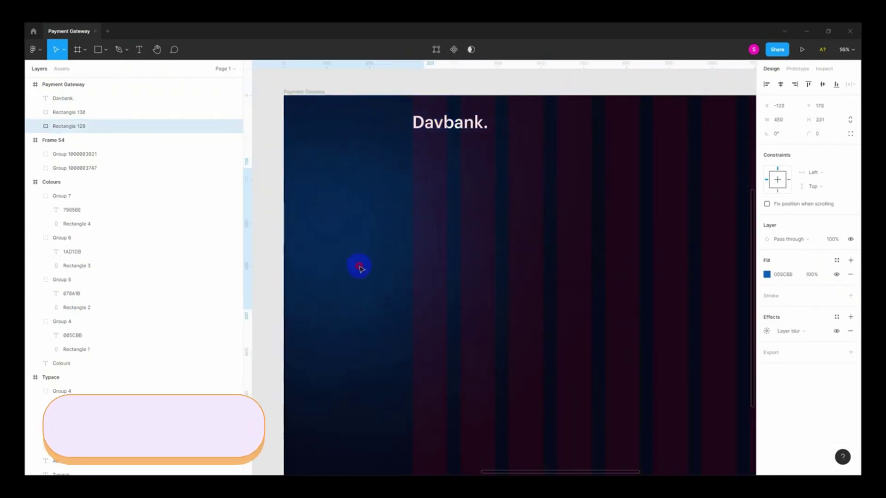
left_click(766, 331)
type("232")
key("Return")
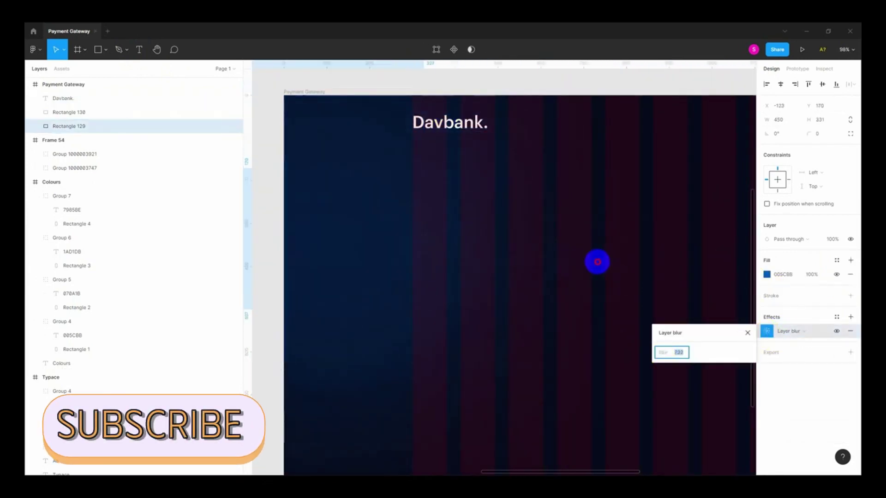
- Add a Home nav label beside the logo and copy it to the right
left_click(450, 122)
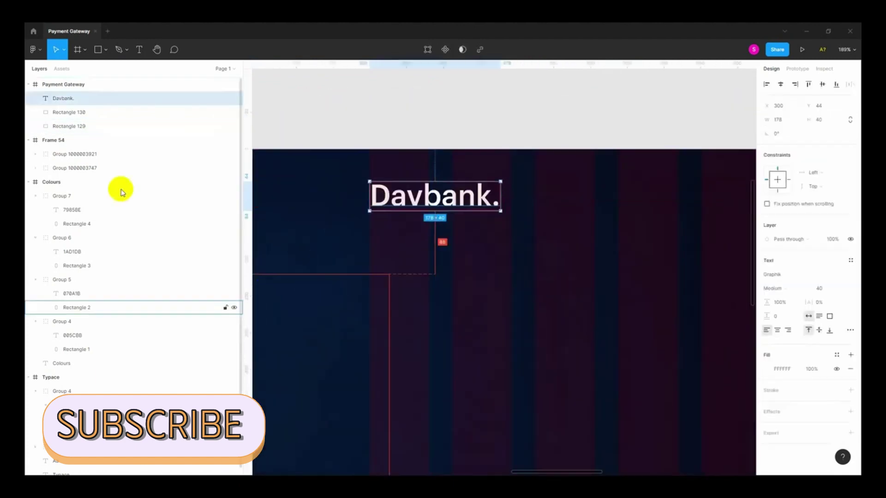
key("t")
left_click(517, 224)
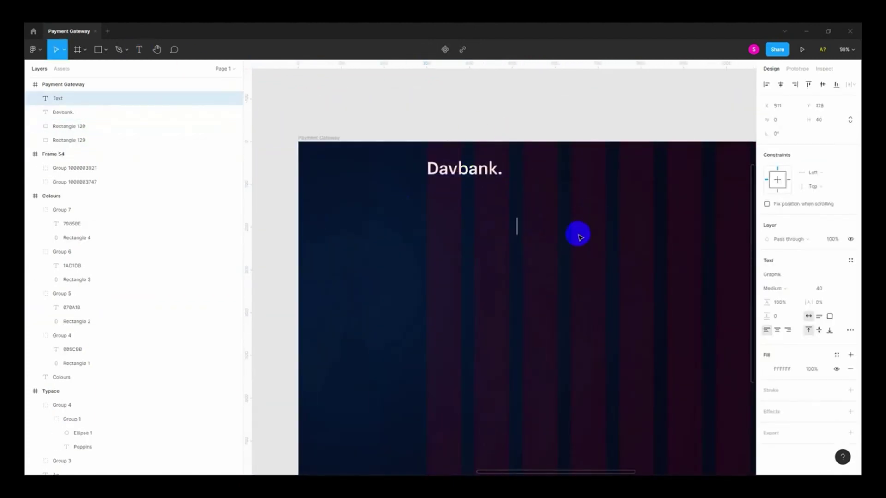
type("Home")
key("Escape")
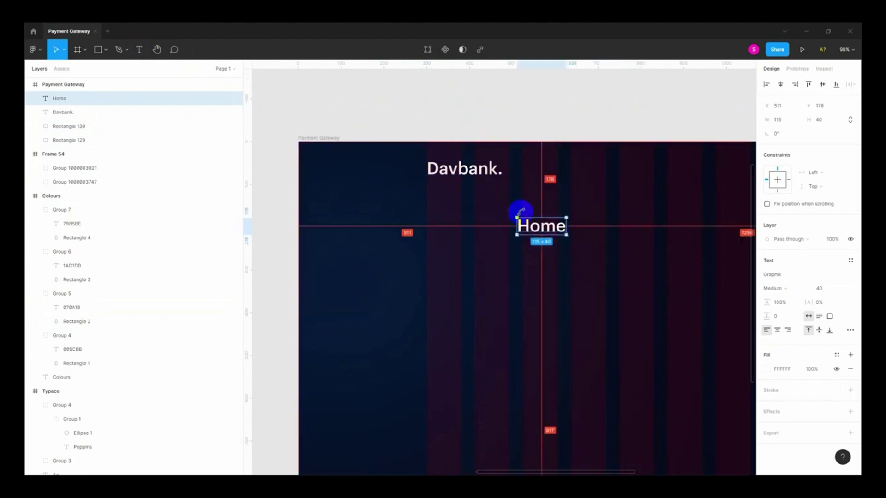
double_click(561, 231)
left_click_drag(549, 232, 635, 243)
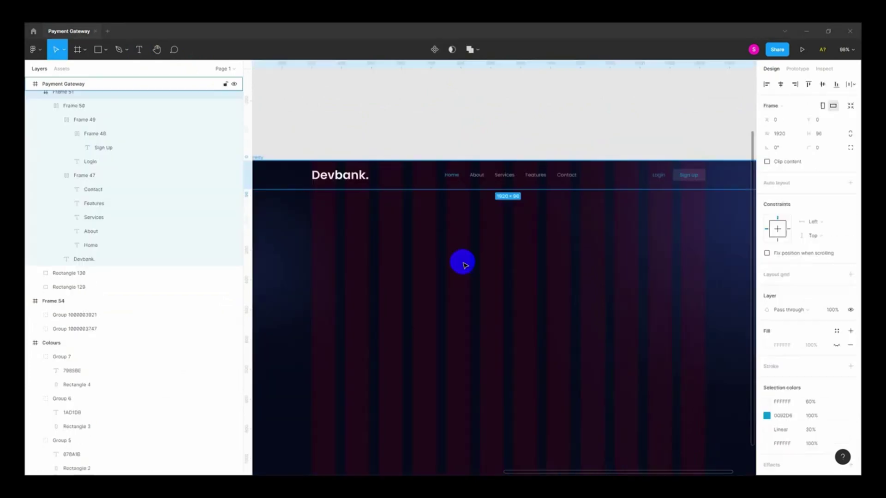
scroll(463, 261, "down", 3)
scroll(419, 277, "down", 3)
- Draw a wide placeholder rectangle beneath the Devbank navbar
scroll(415, 287, "up", 3)
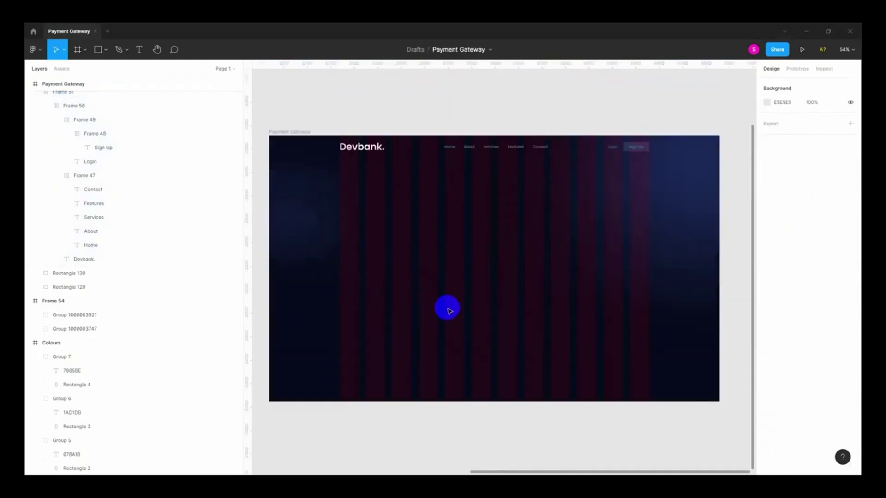
left_click(286, 170)
scroll(286, 170, "up", 3)
left_click(106, 49)
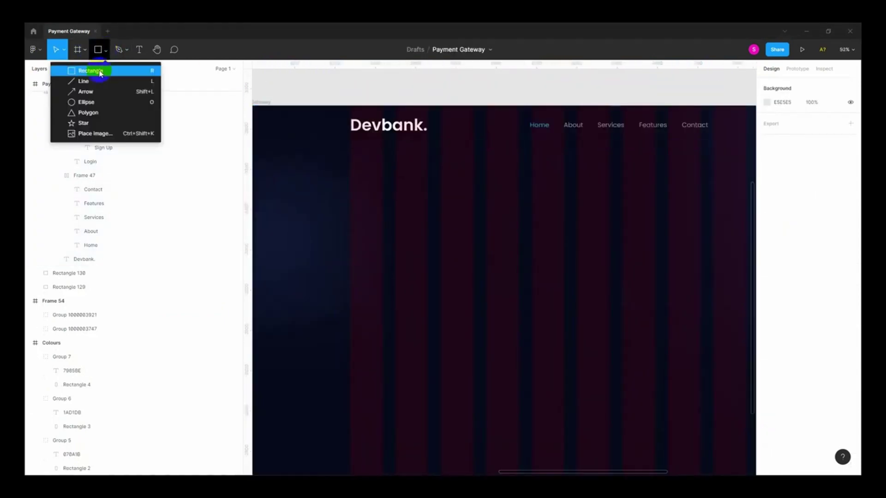
left_click(92, 71)
scroll(440, 225, "up", 3)
scroll(413, 225, "down", 3)
left_click_drag(342, 197, 472, 233)
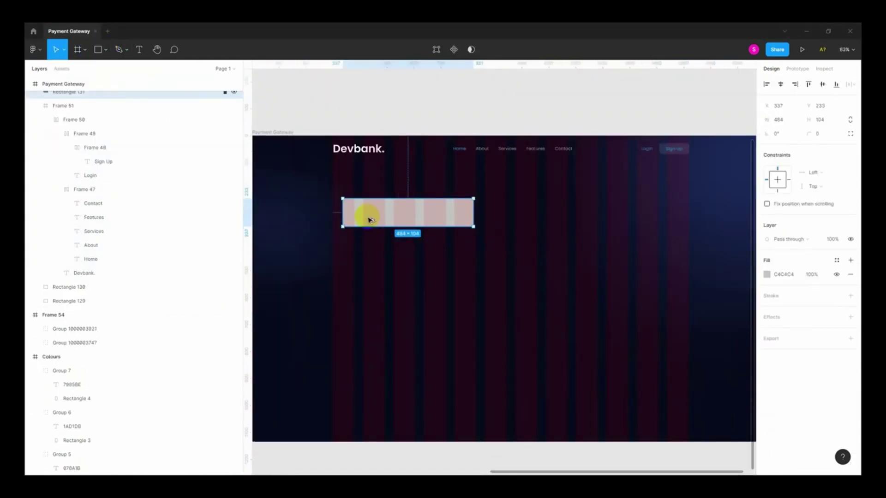
scroll(368, 213, "up", 3)
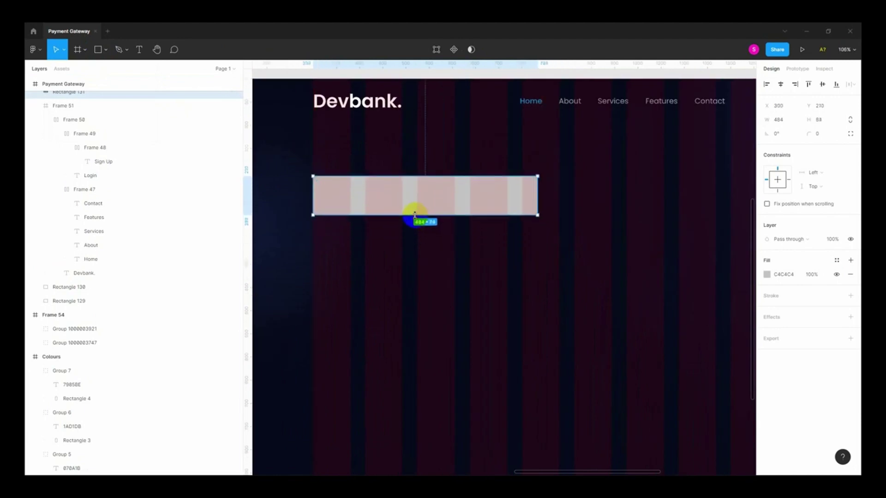
scroll(415, 216, "down", 3)
- Type the line '20% Discount For 1 Month Account. Read More' below it
key("t")
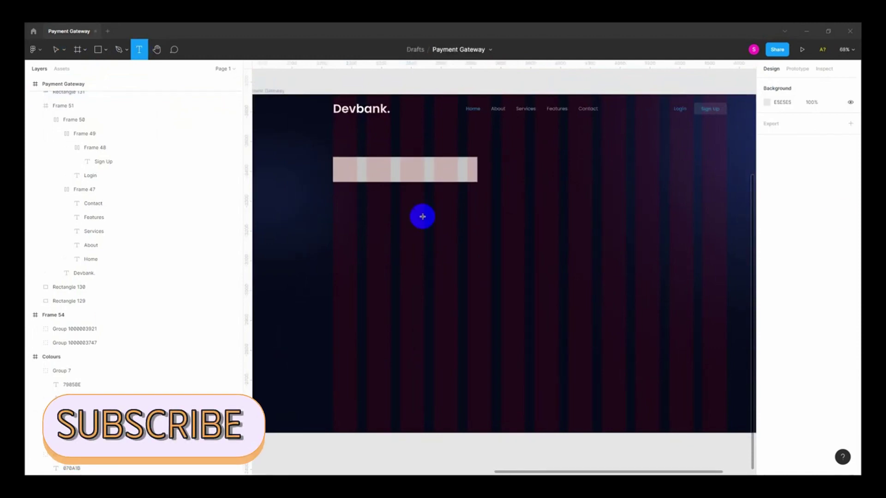
left_click(395, 241)
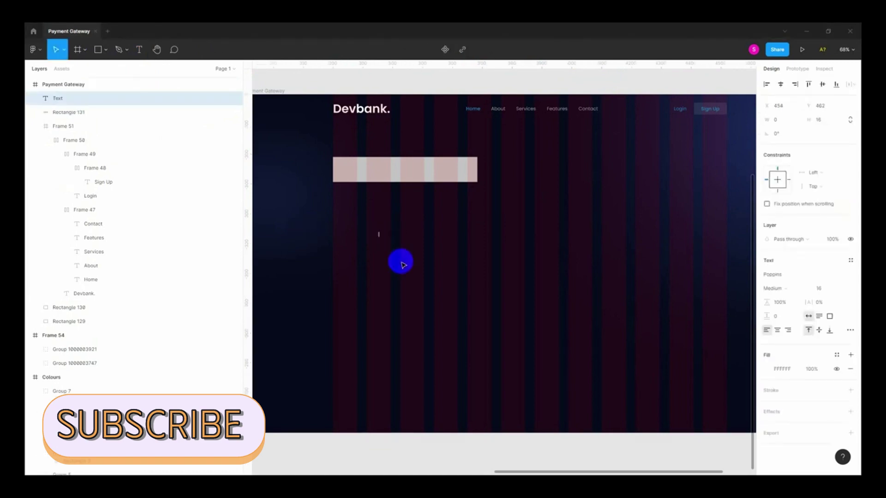
type("20% Discount")
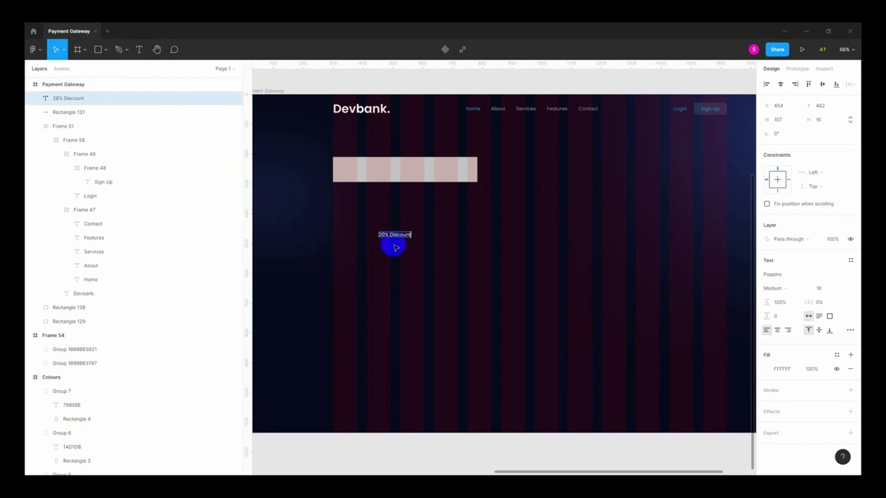
scroll(392, 242, "up", 5)
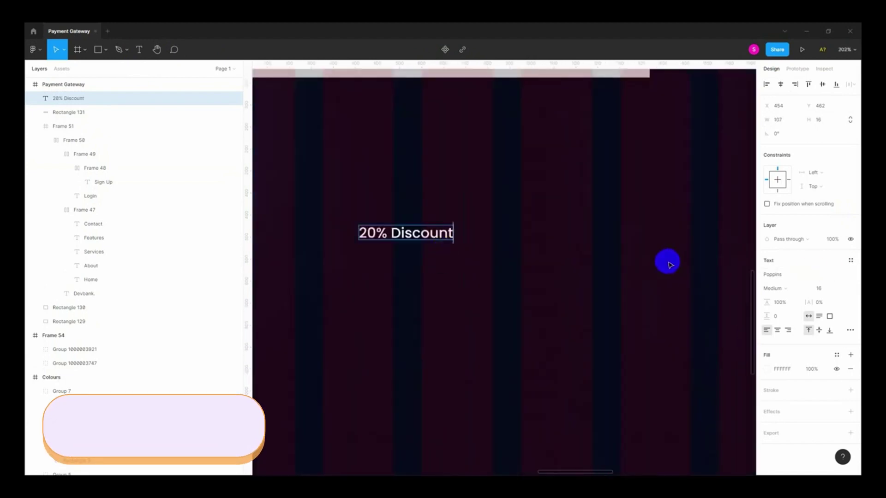
type("For 1 Month Account. Read More")
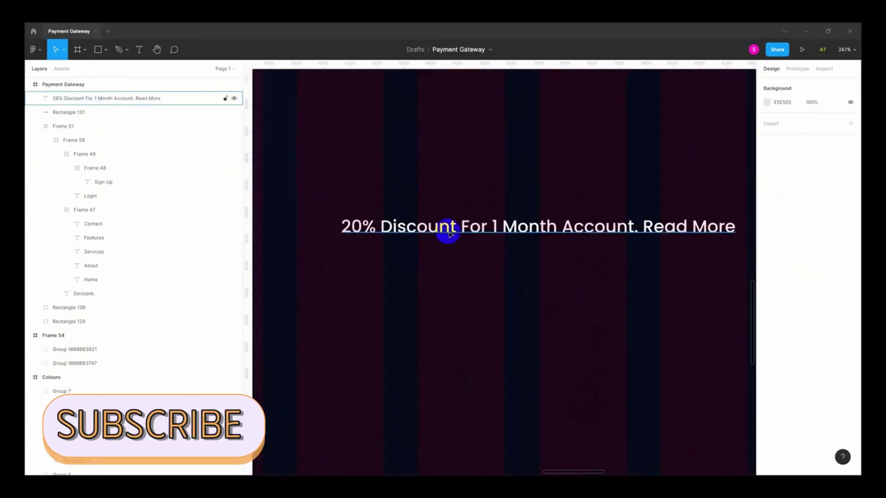
left_click(448, 233)
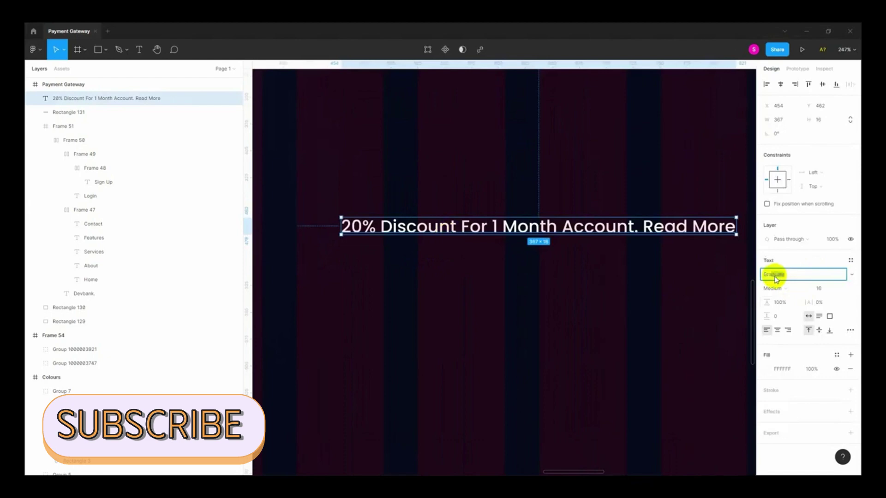
- Set the discount line to Graphik 14 Regular with 120% line height
key("Return")
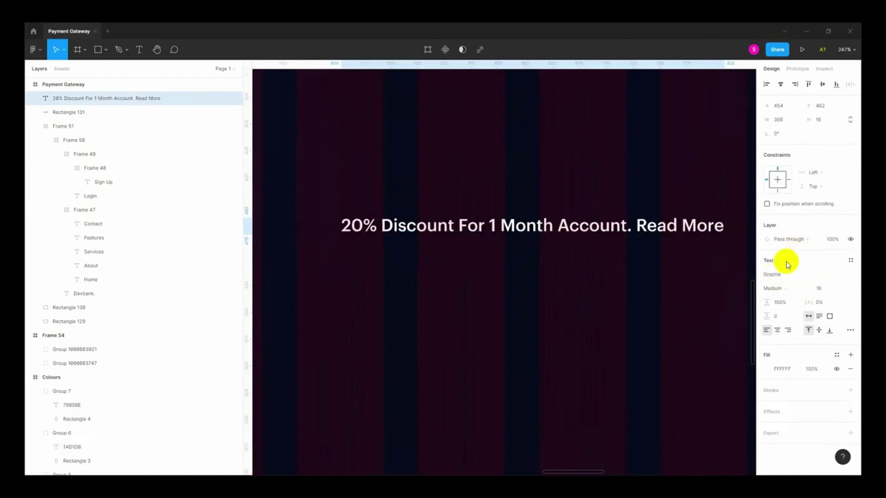
type("14")
key("Return")
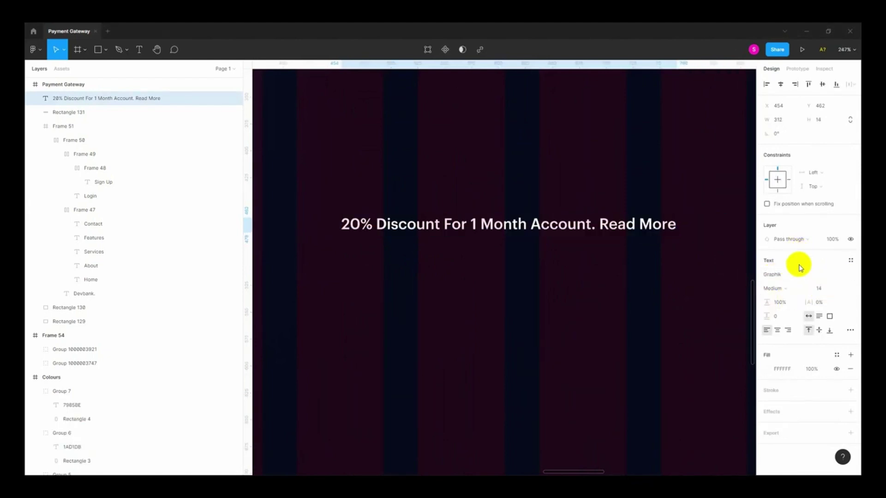
left_click(785, 289)
left_click(789, 278)
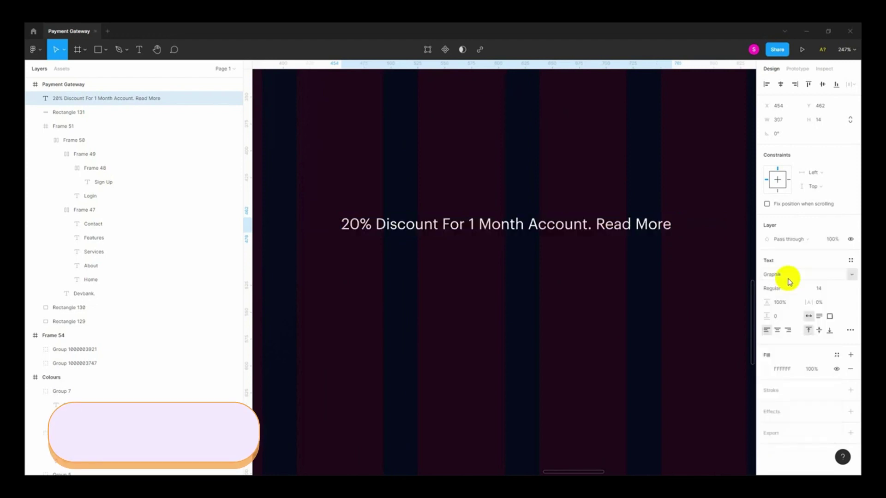
left_click(783, 302)
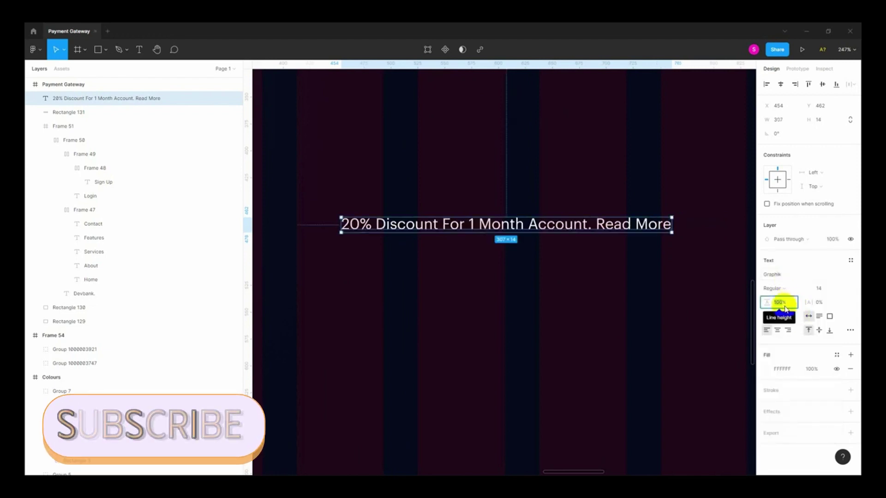
type("120")
key("Return")
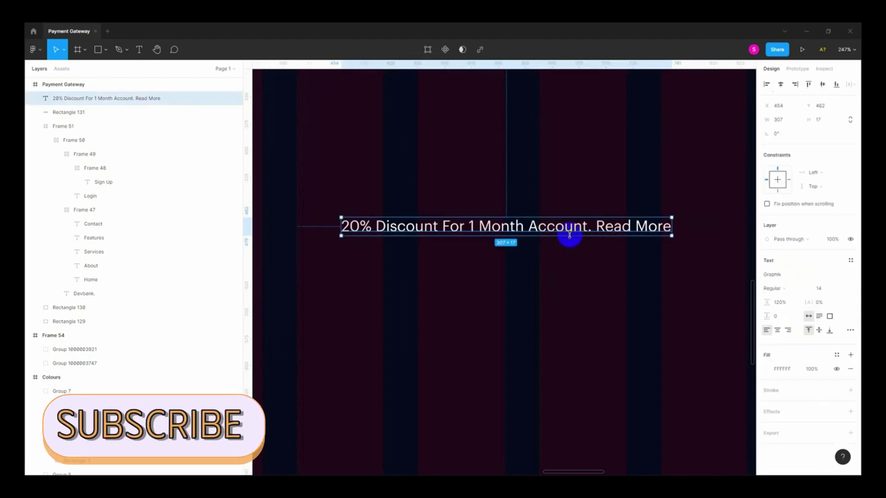
- Make 'Read More' Medium weight and eyedrop cyan into its fill
double_click(569, 235)
left_click(594, 227)
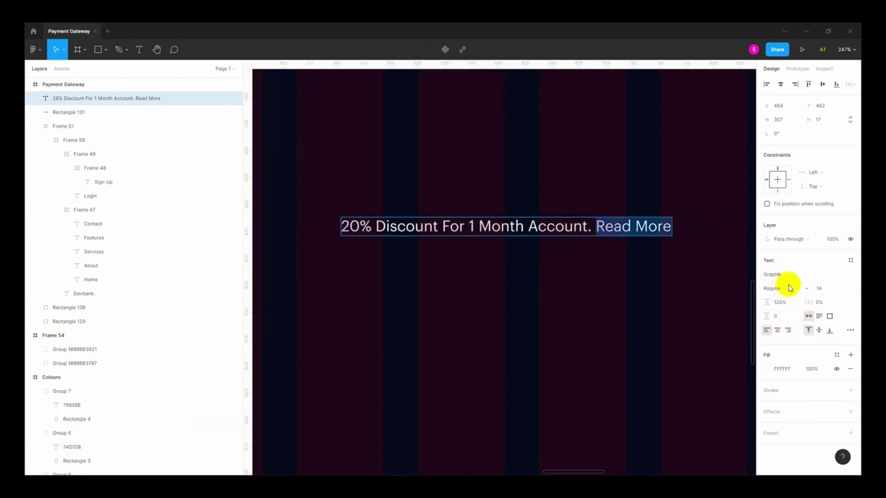
left_click(790, 289)
scroll(585, 272, "down", 3)
scroll(597, 241, "up", 3)
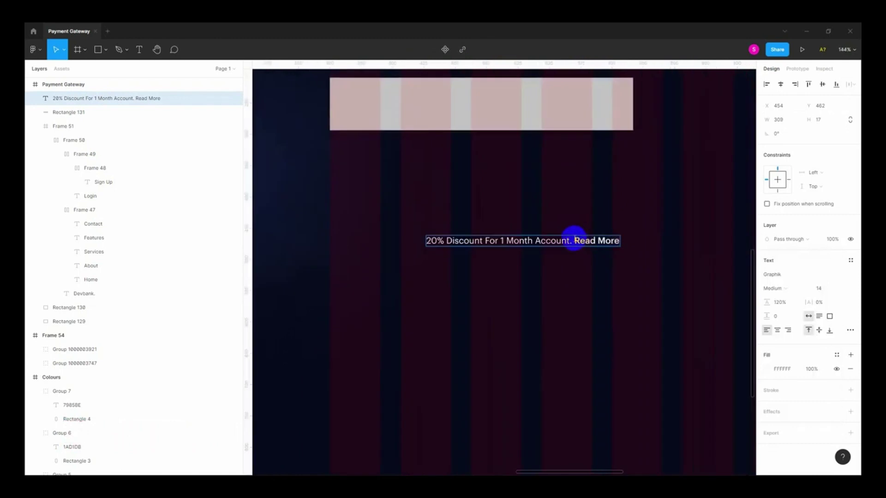
scroll(627, 242, "down", 3)
scroll(530, 263, "down", 3)
left_click(766, 368)
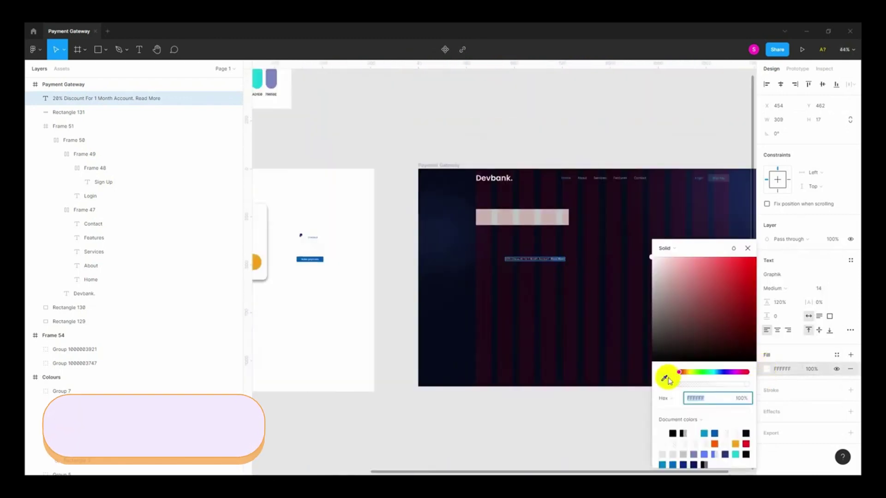
left_click(664, 378)
left_click(257, 129)
scroll(538, 326, "up", 5)
- Give the rectangle height 64 and corner radius 64, then move it lower
scroll(538, 326, "up", 2)
left_click(579, 180)
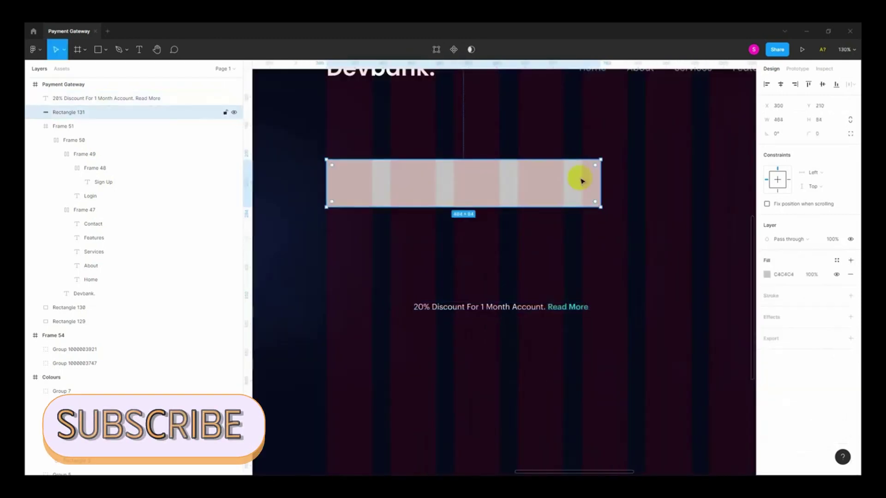
left_click(820, 120)
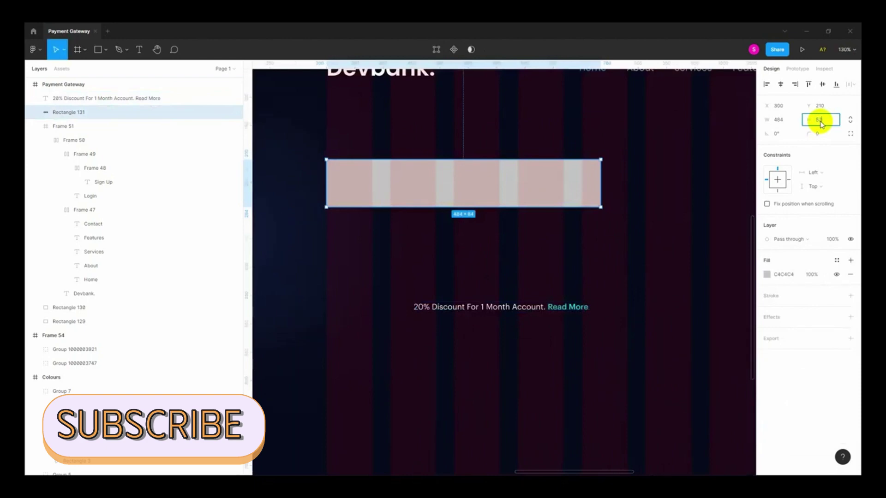
key("Return")
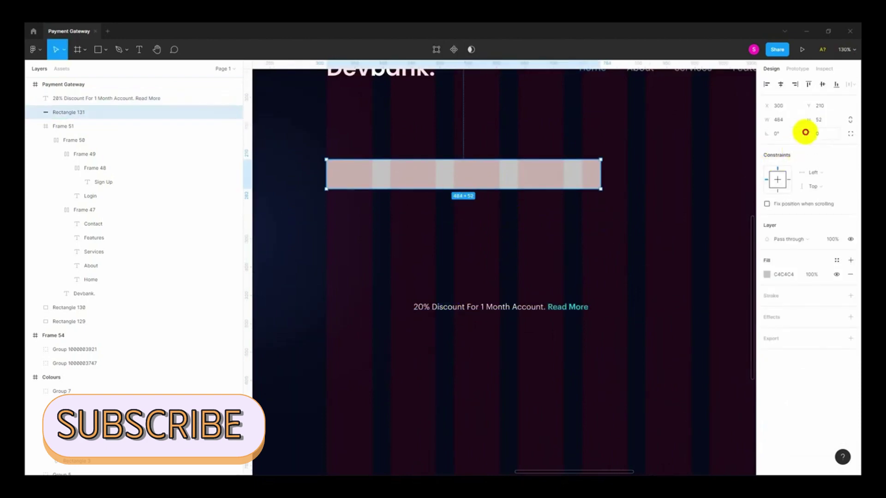
type("64")
key("Return")
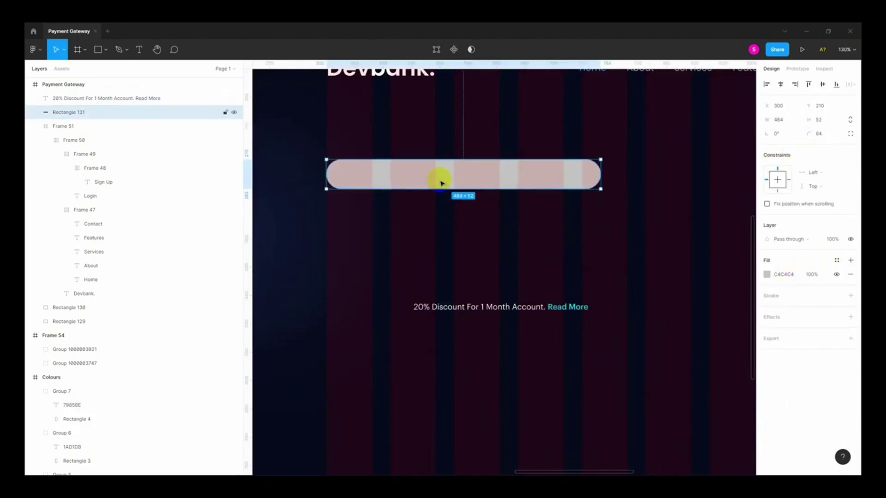
scroll(441, 183, "up", 5)
type("64")
key("Return")
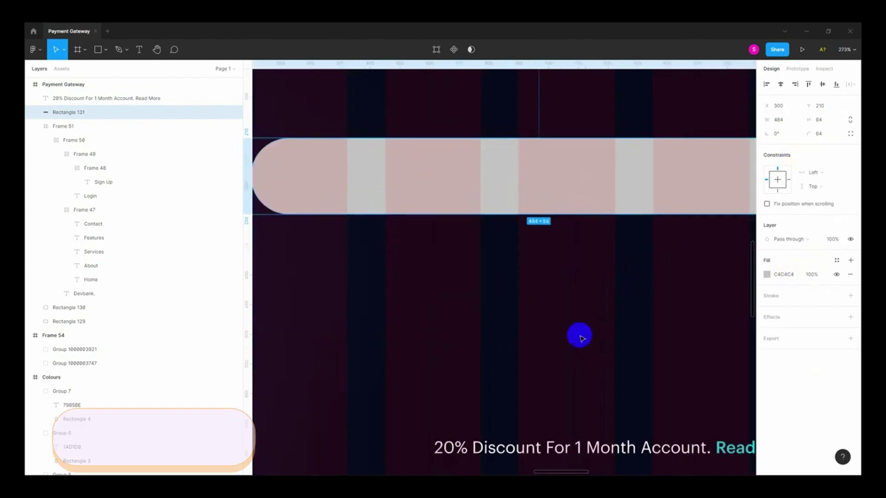
scroll(579, 336, "down", 5)
scroll(452, 202, "up", 2)
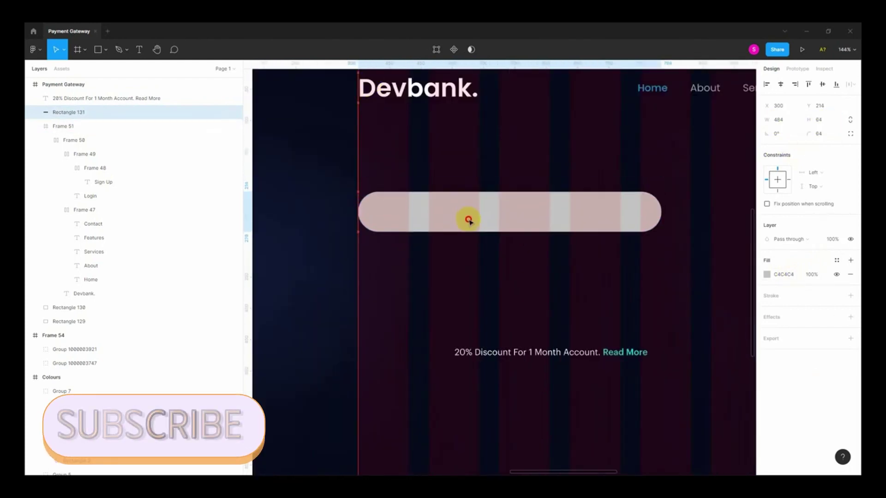
mouse_move(444, 206)
left_mouse_down()
mouse_move(444, 257)
mouse_move(464, 243)
left_mouse_up()
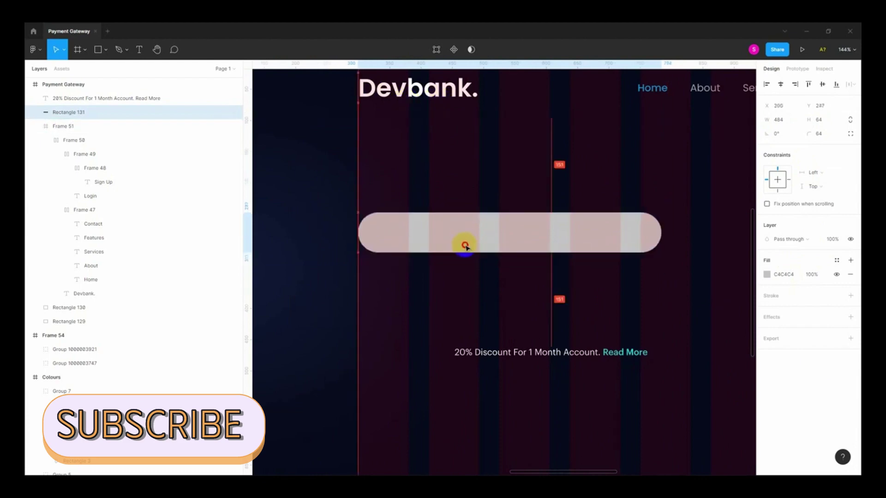
- Fill the pill white at 10% opacity and centre the discount line inside
left_click(549, 359)
key("shift+v")
key("ctrl+z")
key("ctrl+z")
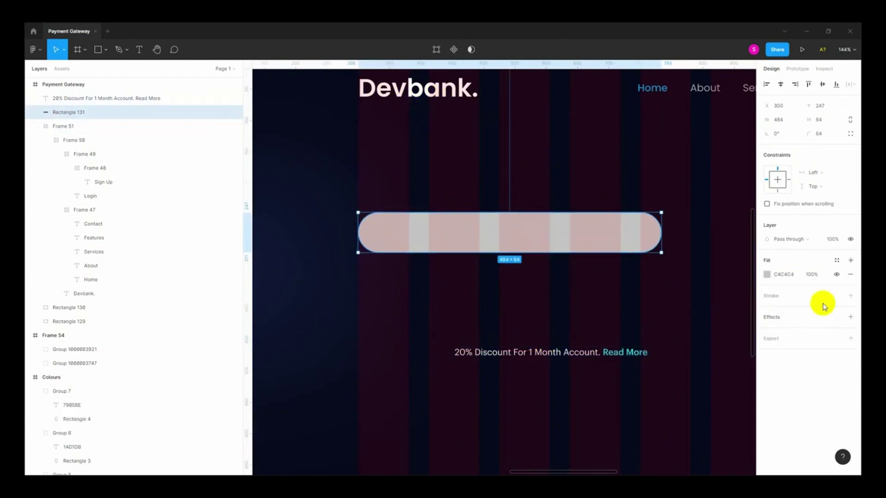
left_click(798, 333)
left_click(820, 276)
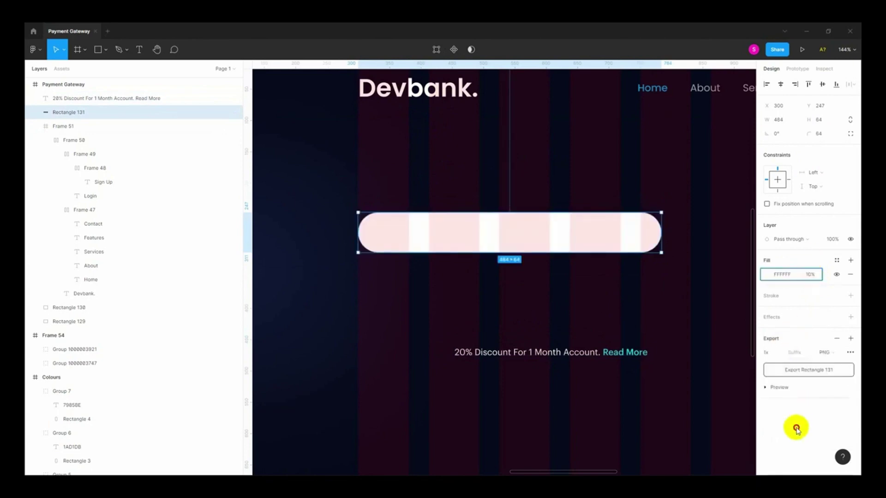
left_click_drag(518, 356, 482, 235)
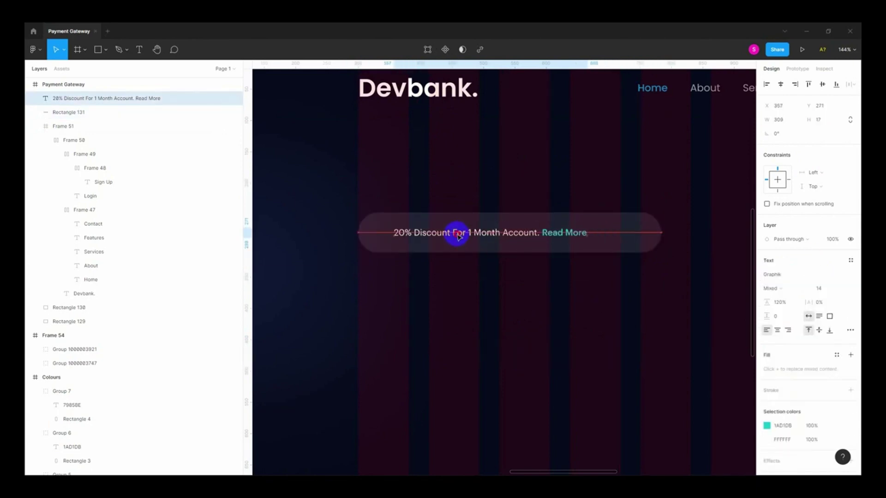
- Pull in the pill's right edge to about 394×57 around the discount text
scroll(429, 220, "up", 5)
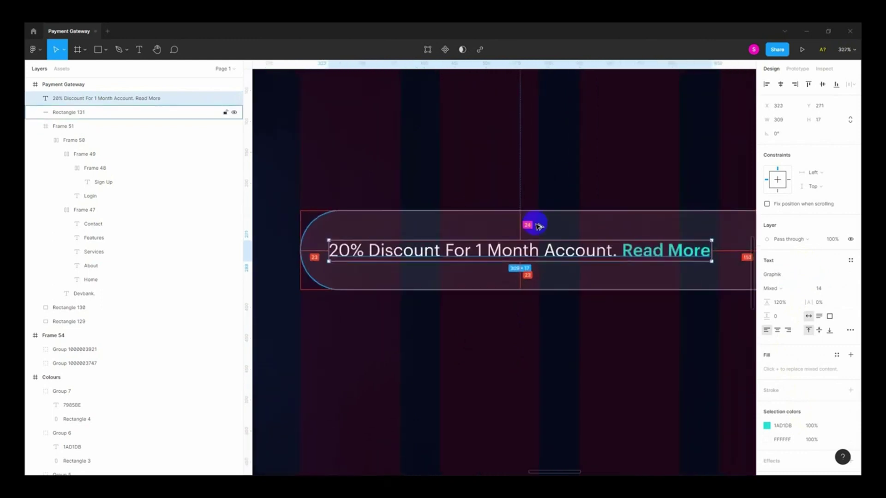
scroll(510, 213, "down", 2)
scroll(474, 243, "up", 2)
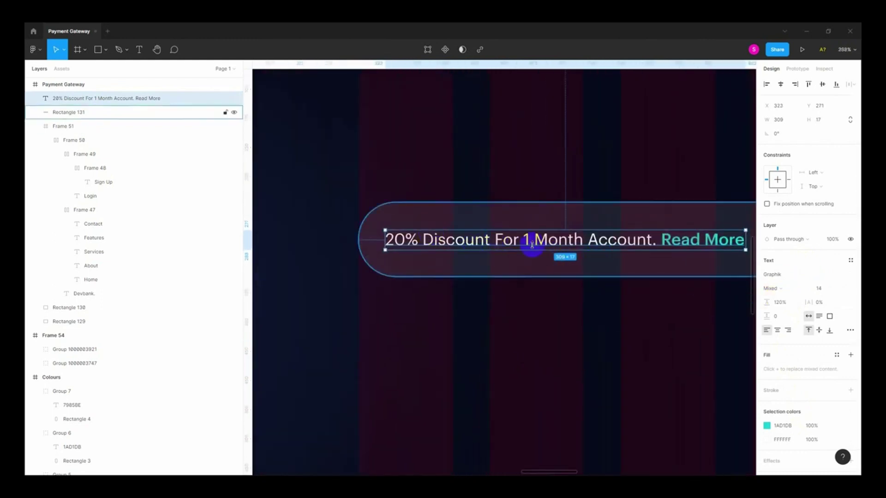
scroll(529, 245, "down", 2)
left_click(467, 258)
scroll(447, 225, "down", 2)
left_click(480, 240)
scroll(488, 249, "up", 1)
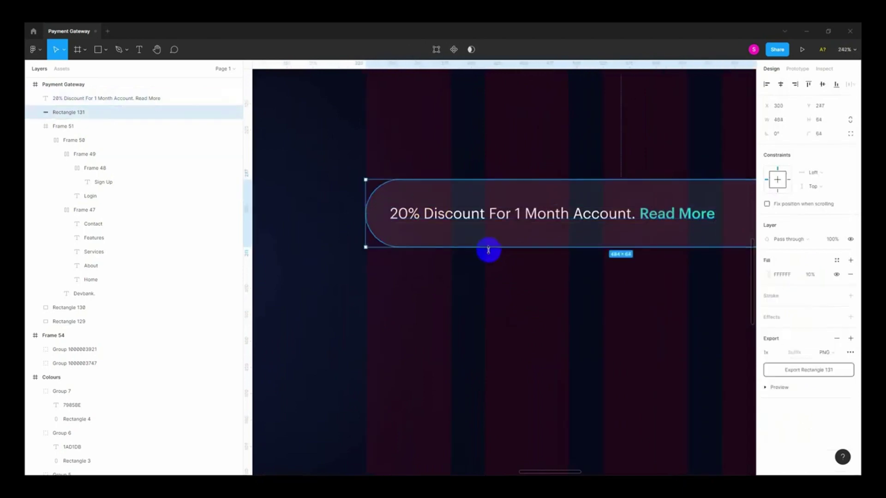
scroll(473, 241, "up", 2)
scroll(467, 236, "up", 5)
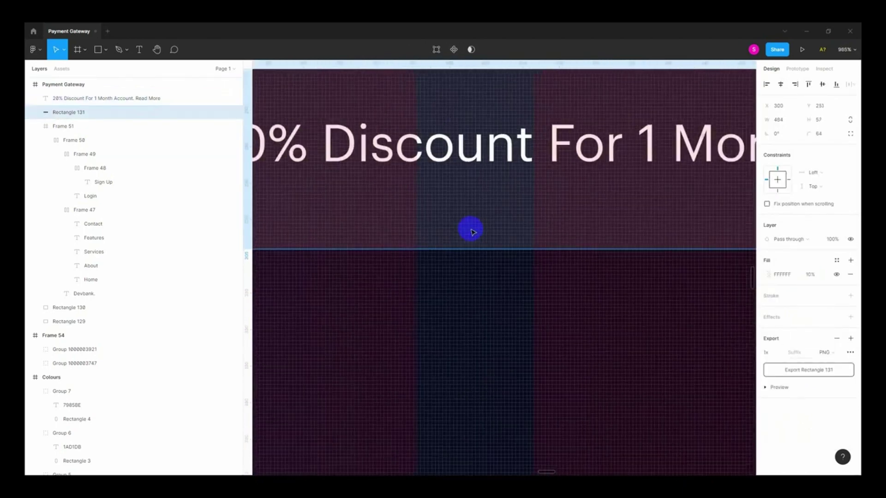
scroll(471, 228, "down", 5)
left_click(453, 201)
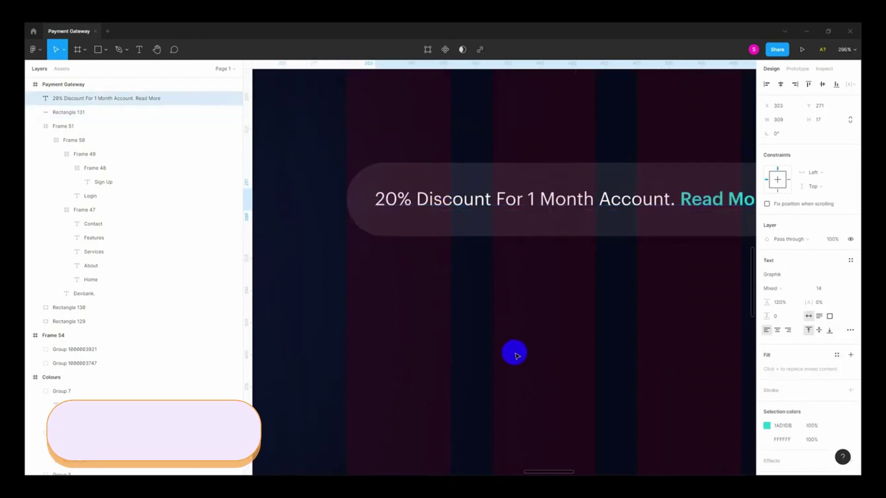
scroll(514, 352, "down", 3)
scroll(619, 247, "up", 2)
left_click(738, 244)
left_click_drag(743, 245, 635, 240)
scroll(523, 277, "down", 5)
- Insert a Feather Icons chevron-right icon and move it out of the Payment Gateway frame
right_click(524, 277)
mouse_move(530, 405)
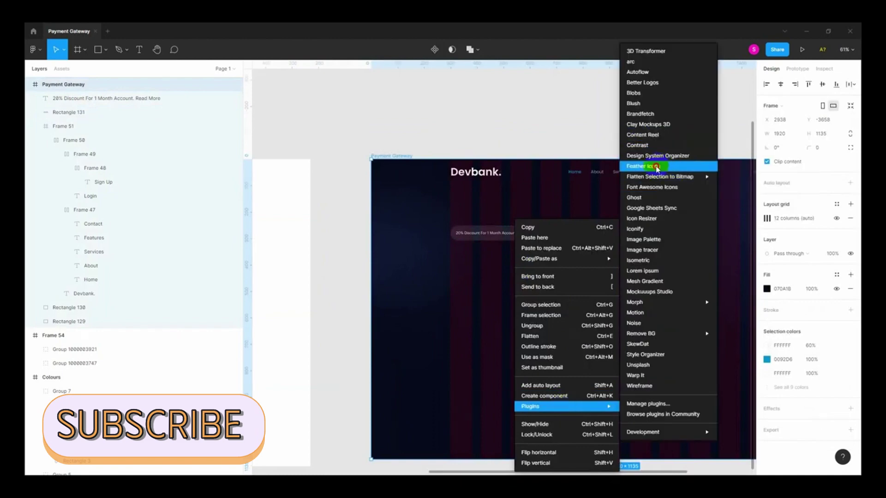
left_click(657, 167)
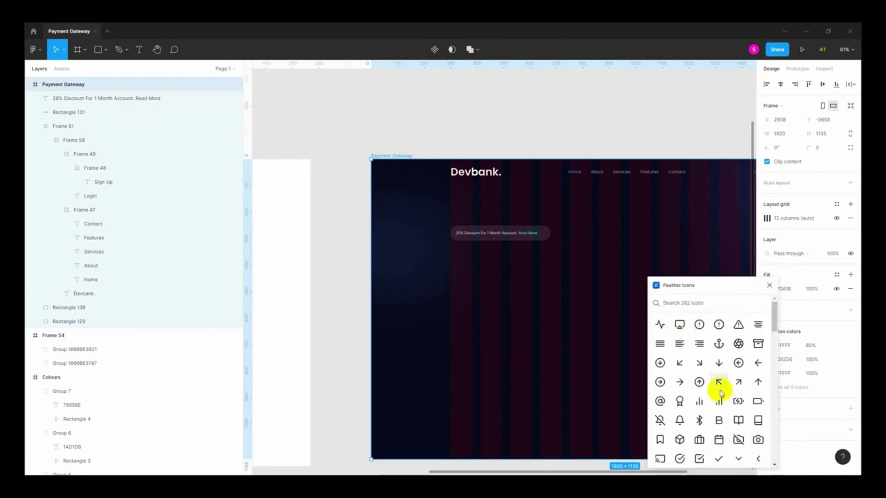
left_click(659, 390)
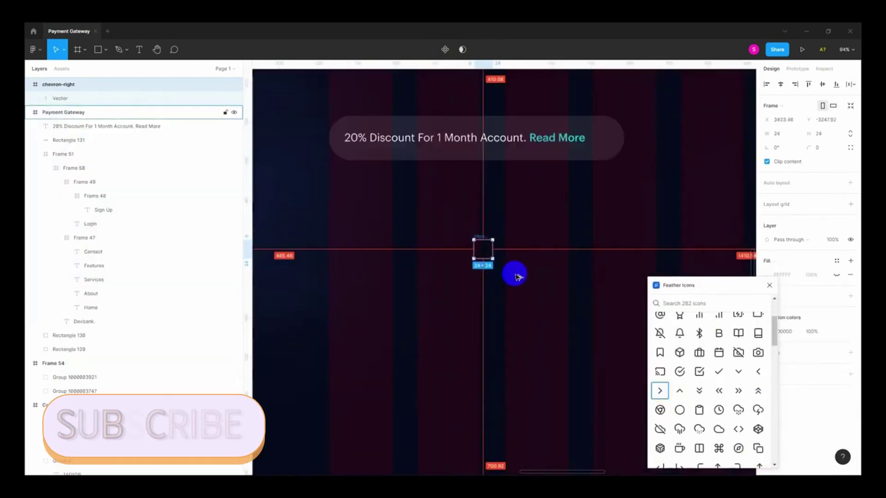
left_click(582, 159)
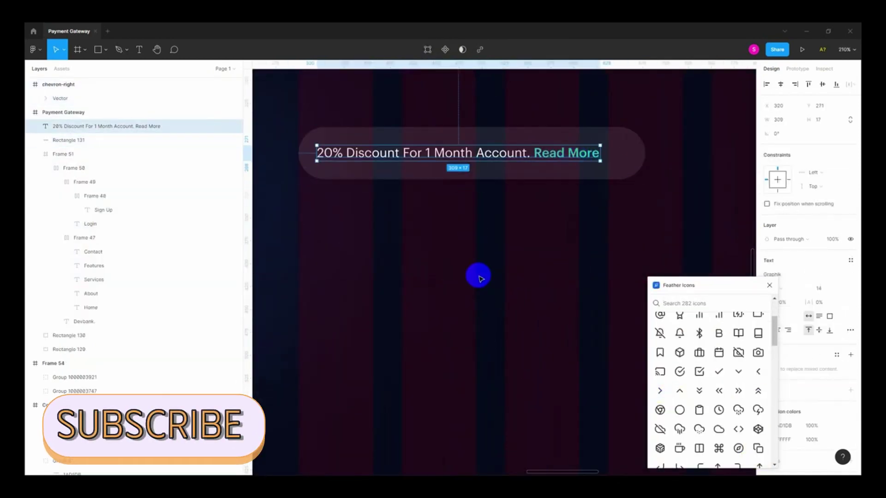
left_click(480, 283)
scroll(534, 259, "down", 3)
mouse_move(499, 268)
left_mouse_down()
mouse_move(313, 263)
mouse_move(315, 311)
left_mouse_up()
- Give the chevron's stroke the teal 1AD1D8 copied from the Colours swatch
scroll(313, 263, "down", 5)
scroll(474, 263, "down", 2)
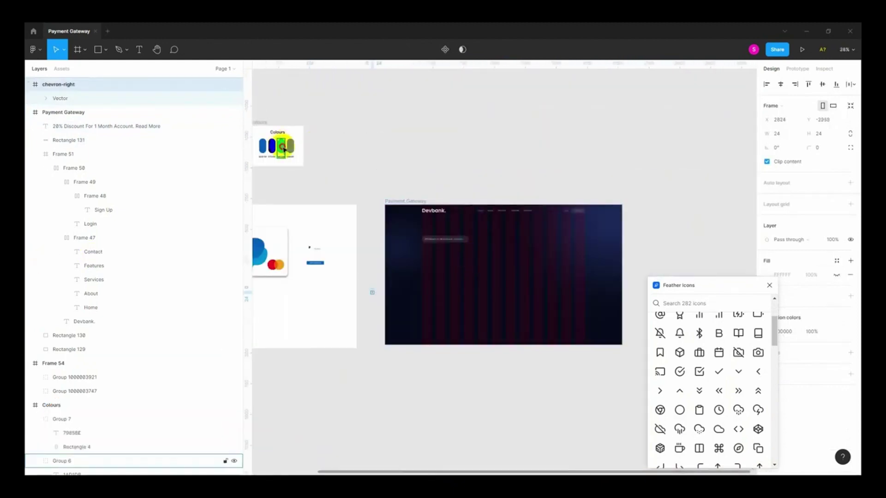
left_click(281, 147)
left_click(769, 285)
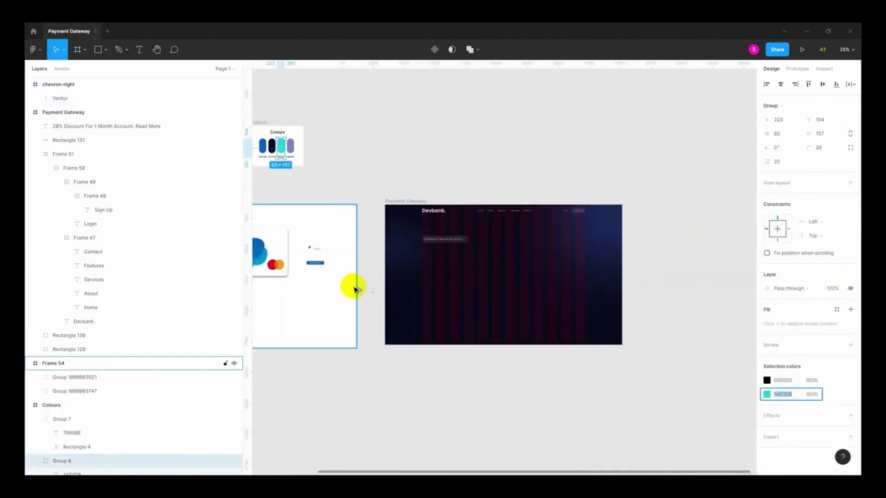
scroll(355, 289, "up", 5)
left_click(391, 291)
left_click(783, 295)
type("1AD1D8")
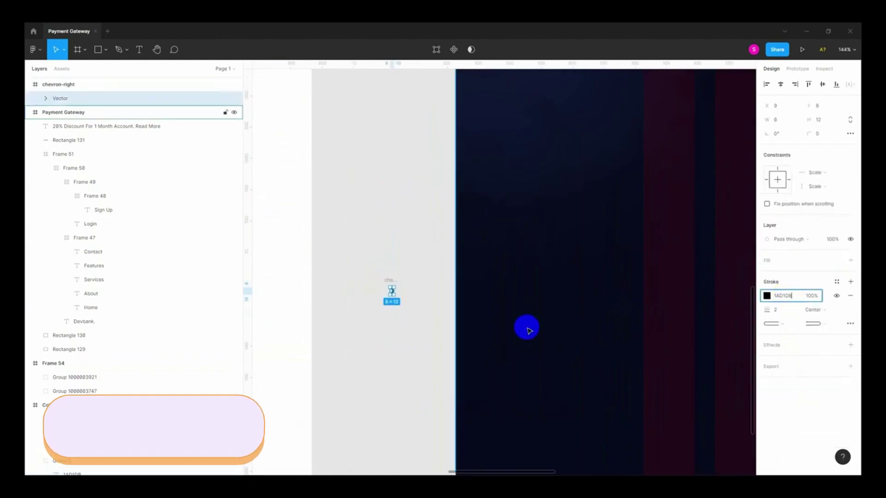
- Place a copy of the chevron beside Read More and shrink it to 20×20
left_click_drag(392, 290, 594, 200)
scroll(589, 180, "up", 4)
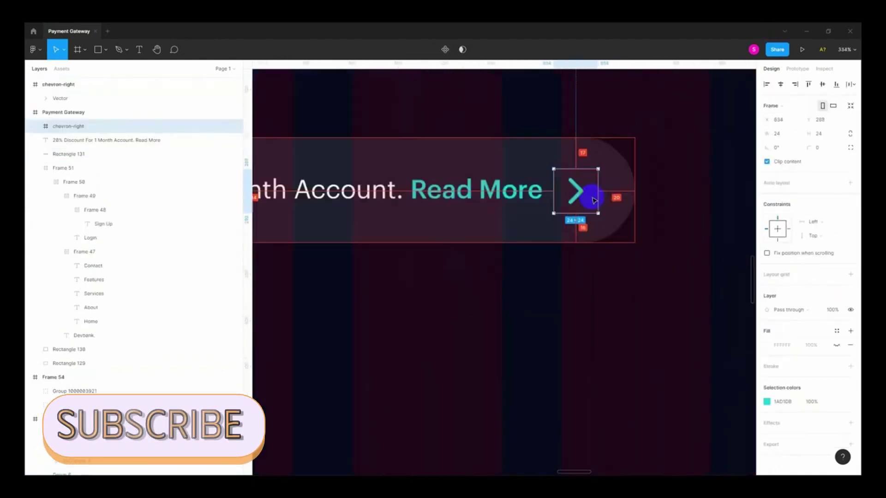
scroll(594, 200, "up", 5)
left_click_drag(617, 236, 607, 227)
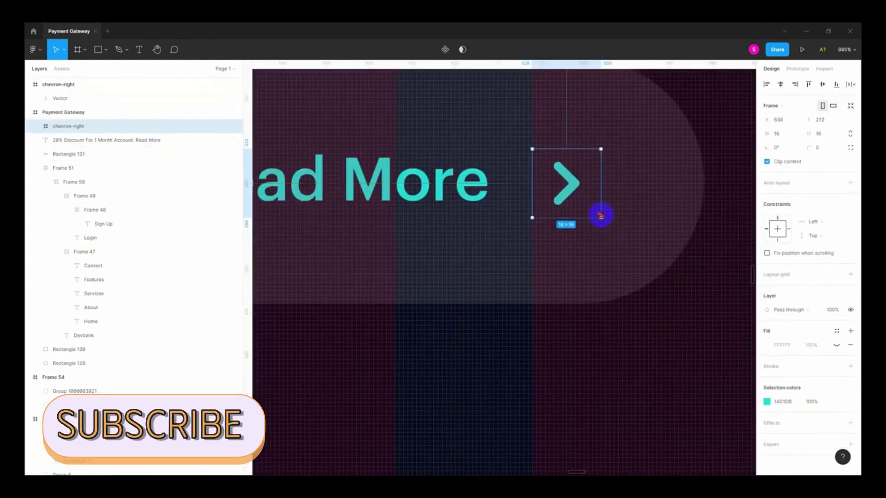
double_click(577, 193)
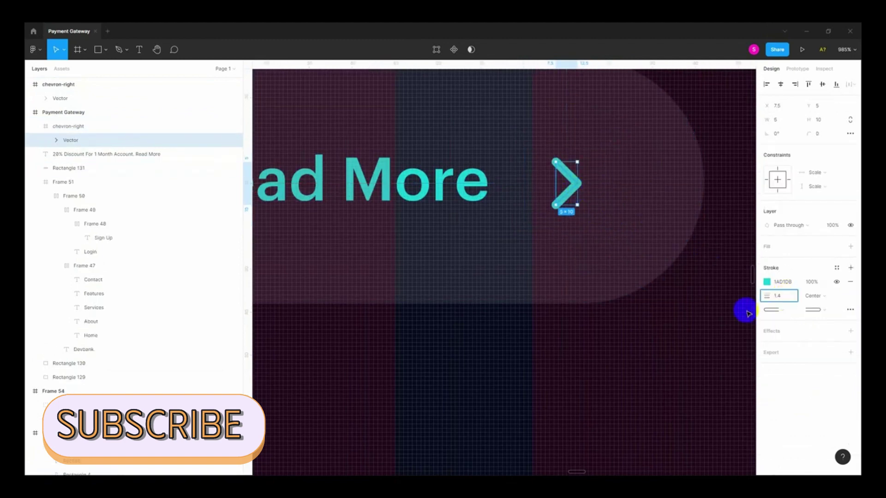
scroll(530, 219, "down", 3)
- Group the Read More text with the chevron, spaced 4 apart
left_click(500, 206)
left_click(546, 203, "shift")
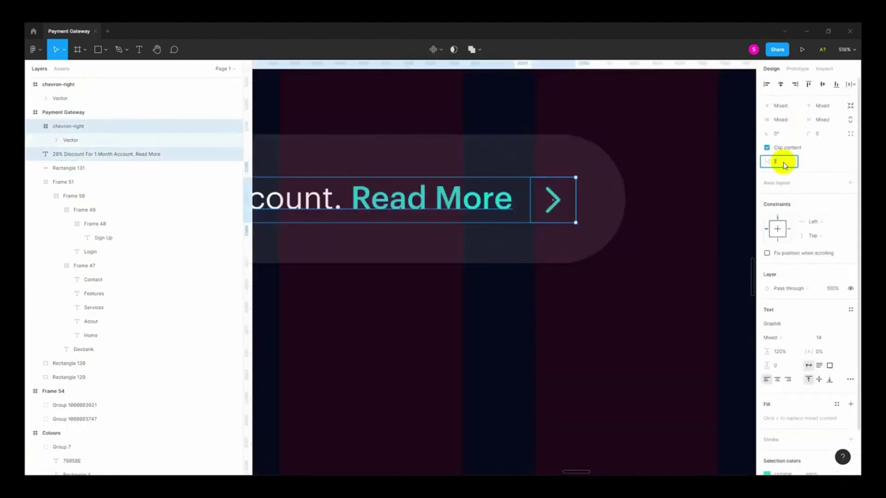
key("Return")
scroll(607, 198, "down", 2)
scroll(600, 198, "down", 3)
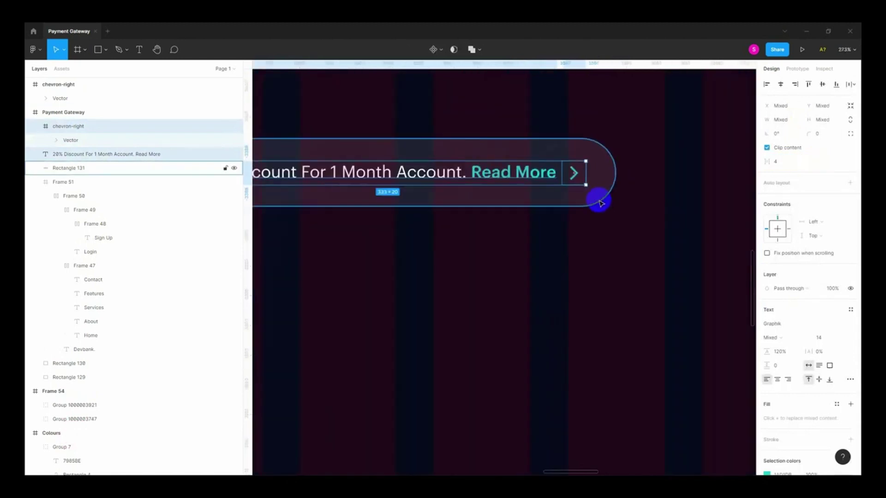
key("ctrl+g")
scroll(627, 240, "down", 2)
key("Escape")
- Refit the pill's right end around the chevron and group the pill with the text group
left_click(323, 189)
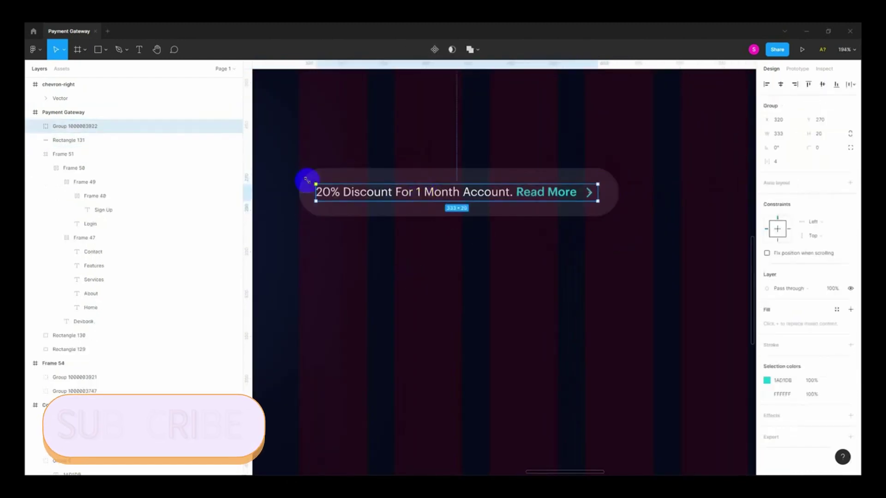
scroll(612, 192, "up", 7)
left_click(607, 188)
left_click_drag(622, 187, 568, 192)
scroll(631, 202, "up", 5)
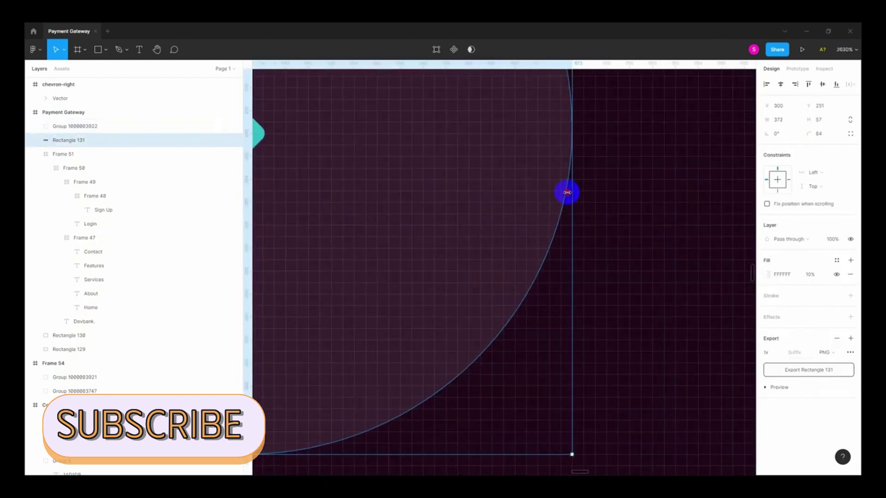
scroll(611, 195, "down", 2)
scroll(610, 193, "down", 5)
left_click(452, 182, "shift")
scroll(600, 185, "up", 2)
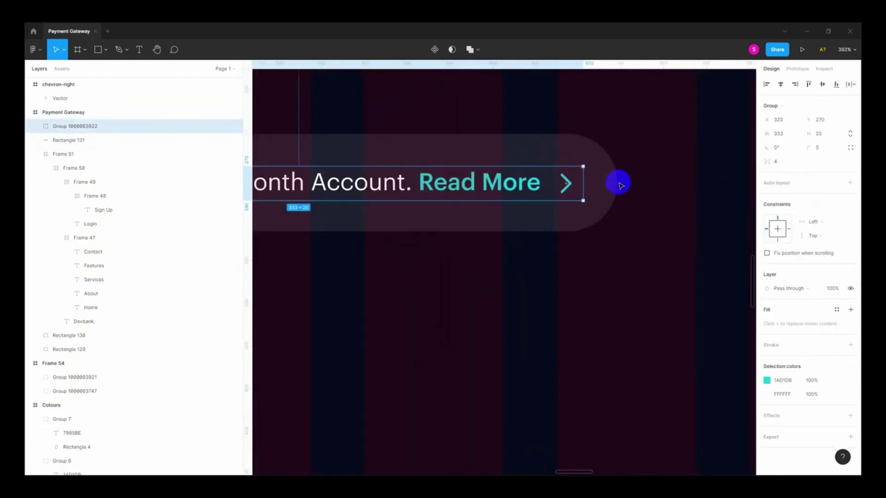
key("ctrl+g")
scroll(613, 184, "down", 3)
scroll(618, 291, "down", 1)
- Check the grouped pill's nested discount text and fill colour
left_click(618, 291)
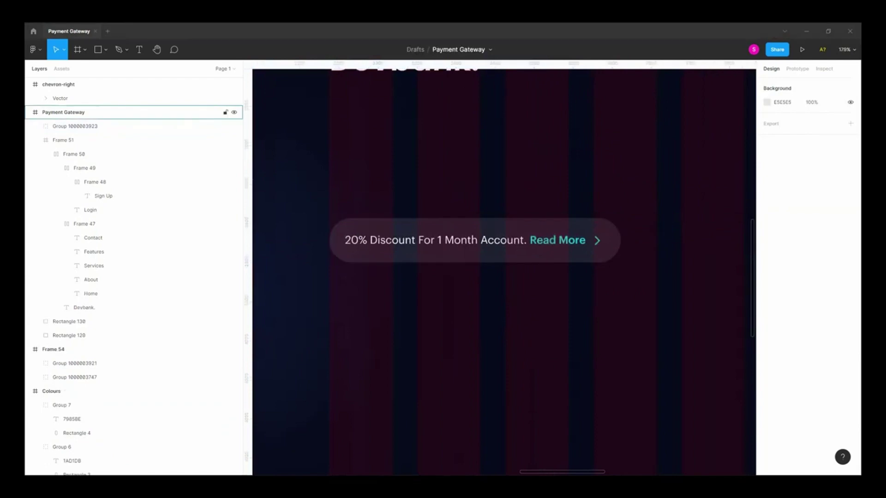
left_click(428, 239, "ctrl")
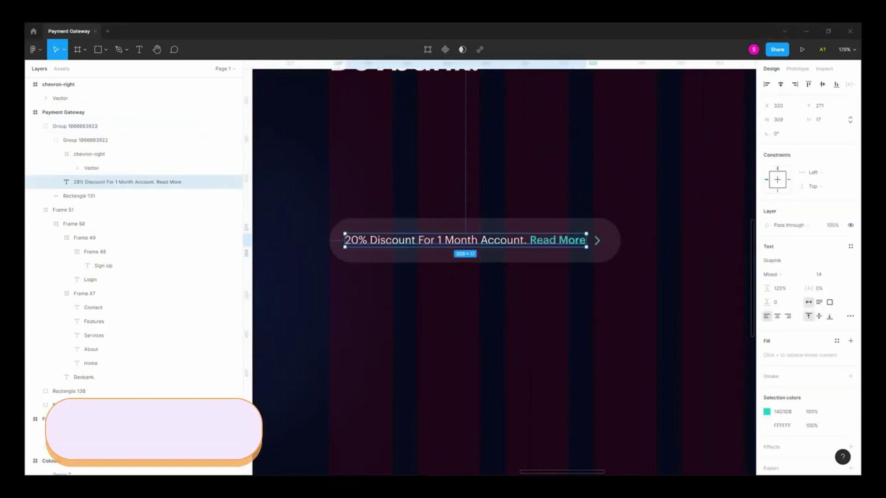
left_click(633, 381)
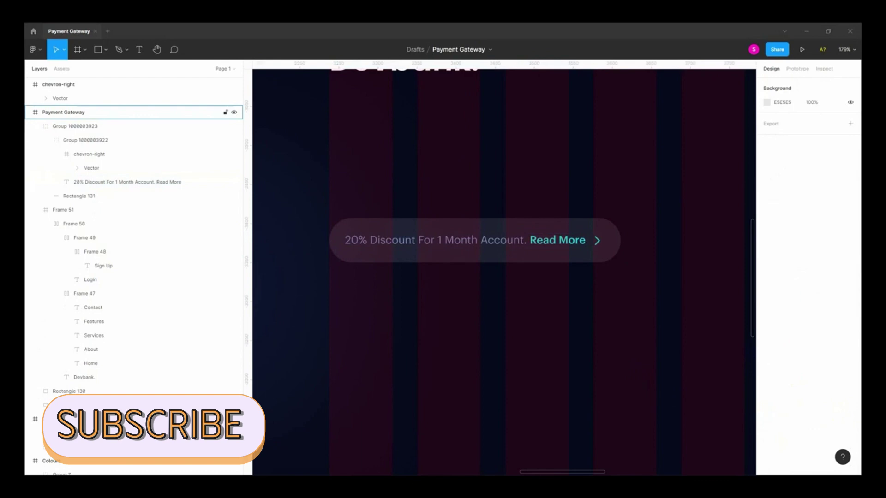
left_click(336, 260, "ctrl")
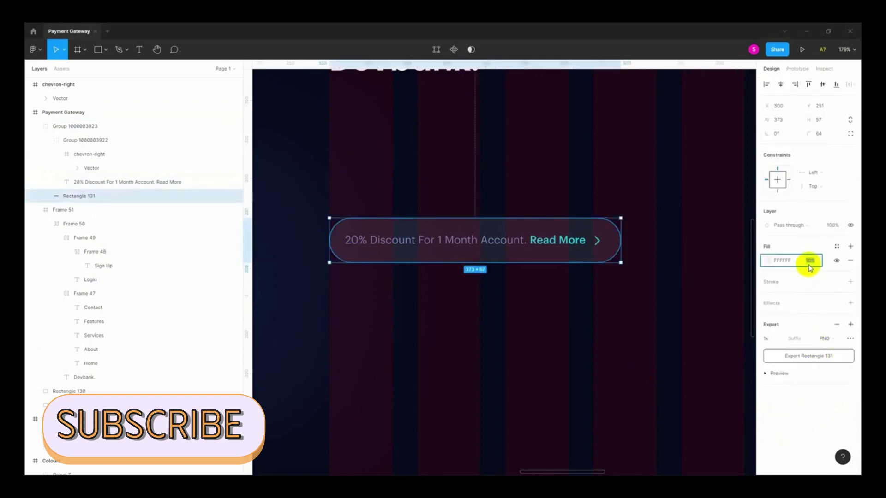
key("Escape")
scroll(429, 271, "down", 5)
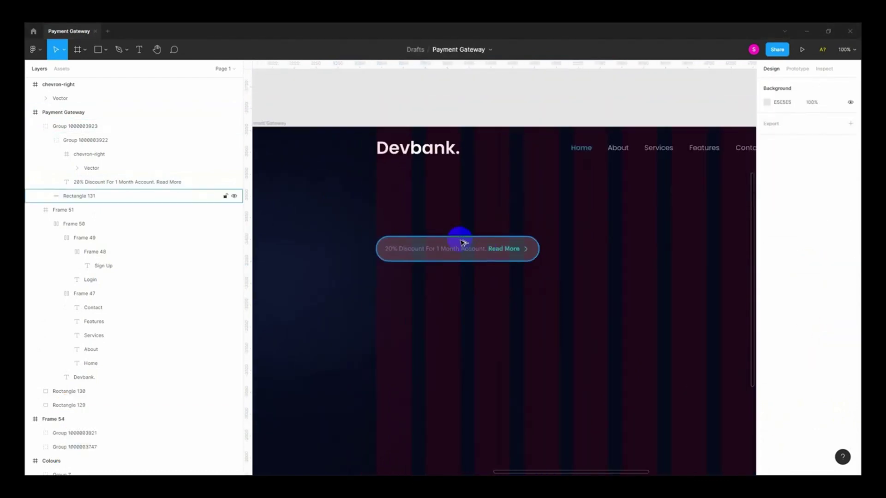
left_click(410, 208)
scroll(498, 256, "down", 5)
key("Escape")
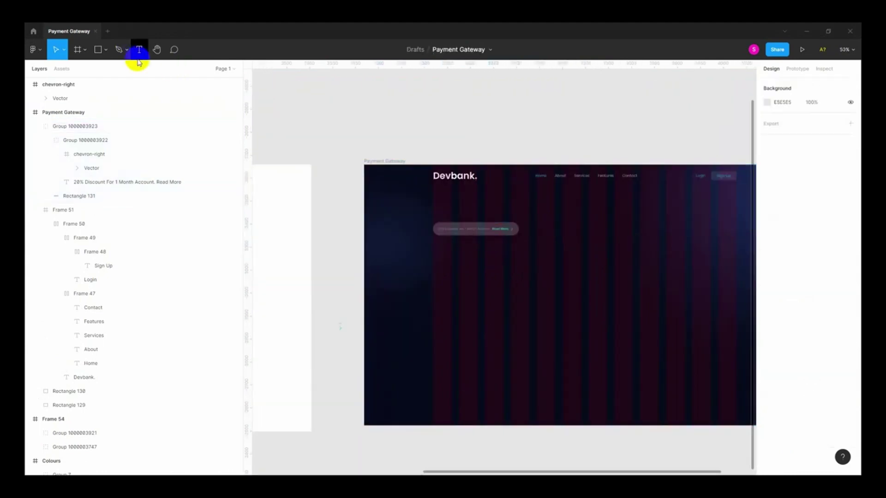
left_click(139, 58)
scroll(451, 279, "up", 3)
- Write the heading 'Online Banking Pay In Your Hand' below the pill
left_click(411, 246)
type("Online Banking Payment")
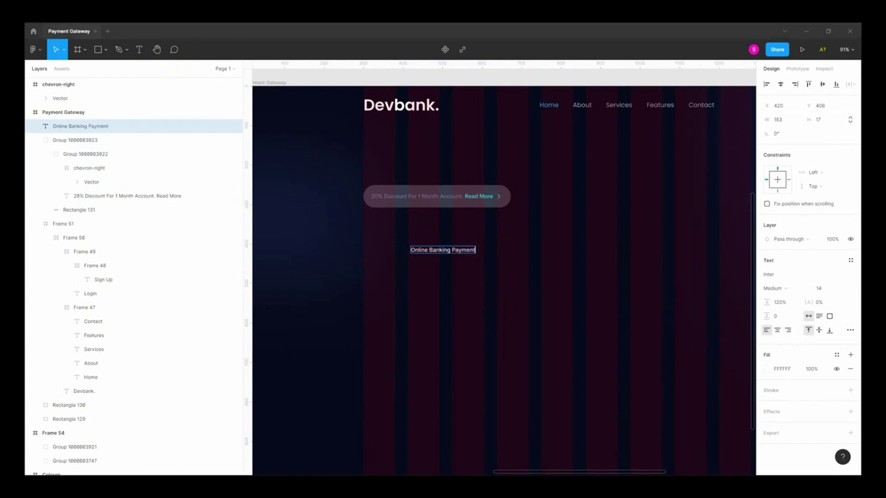
key("BackSpace")
key("BackSpace")
key("BackSpace")
scroll(458, 251, "up", 5, "ctrl")
type("I")
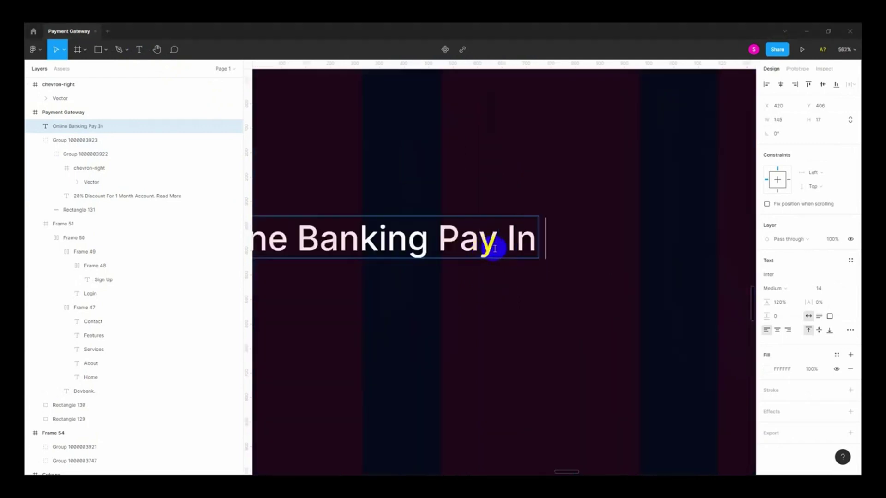
type("Pay In our Han")
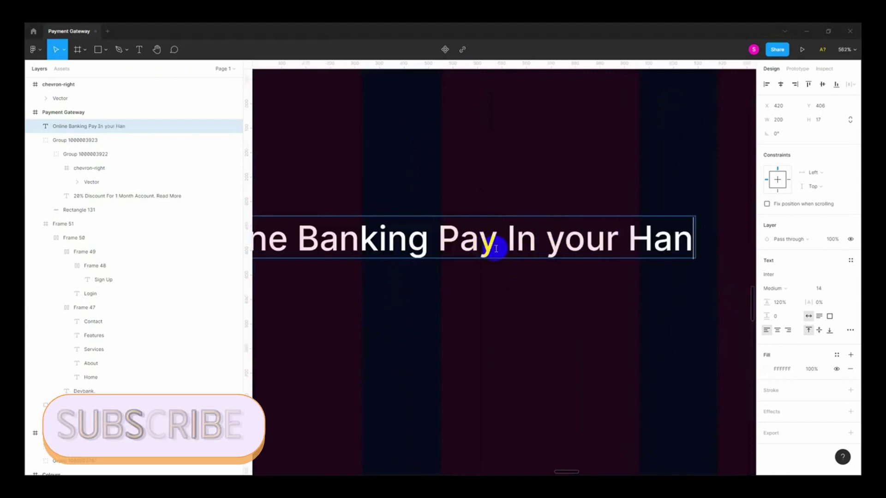
type("d")
left_click(563, 243)
key("BackSpace")
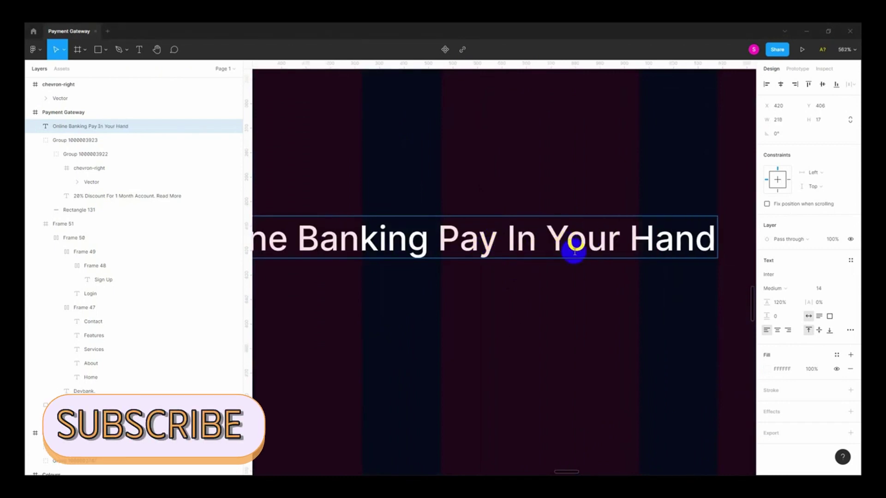
key("Escape")
- Set the heading to font size 64 with Semi Bold weight
scroll(600, 323, "down", 3, "ctrl")
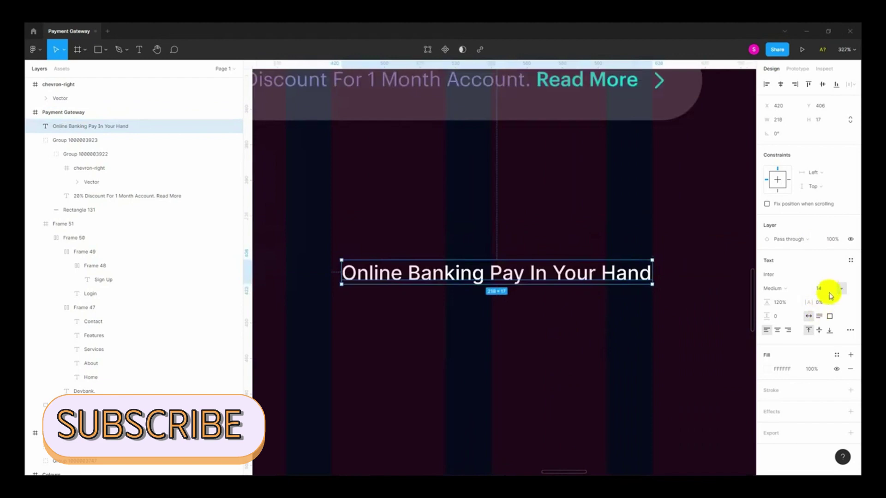
type("64")
key("Return")
scroll(518, 253, "down", 2, "ctrl")
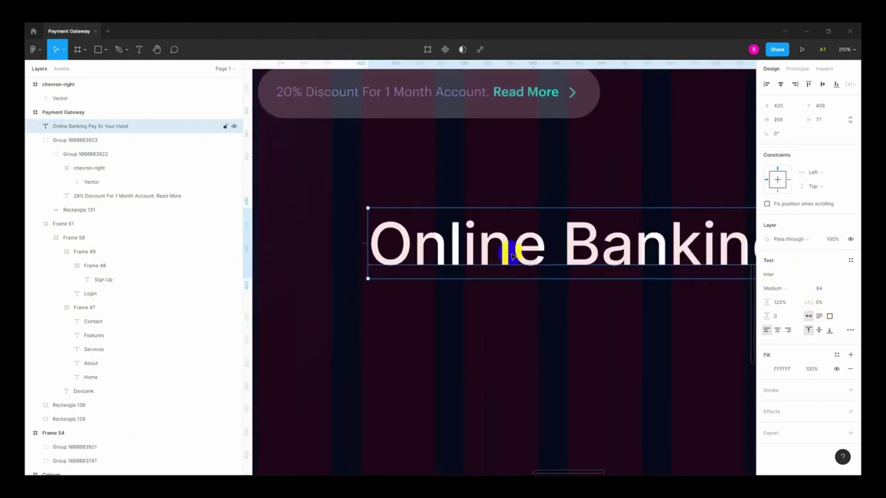
left_click(785, 289)
left_click(788, 299)
scroll(504, 237, "down", 3, "ctrl")
- Move the heading into the content column, narrowed to wrap onto two lines under the pill
left_click_drag(504, 237, 440, 246)
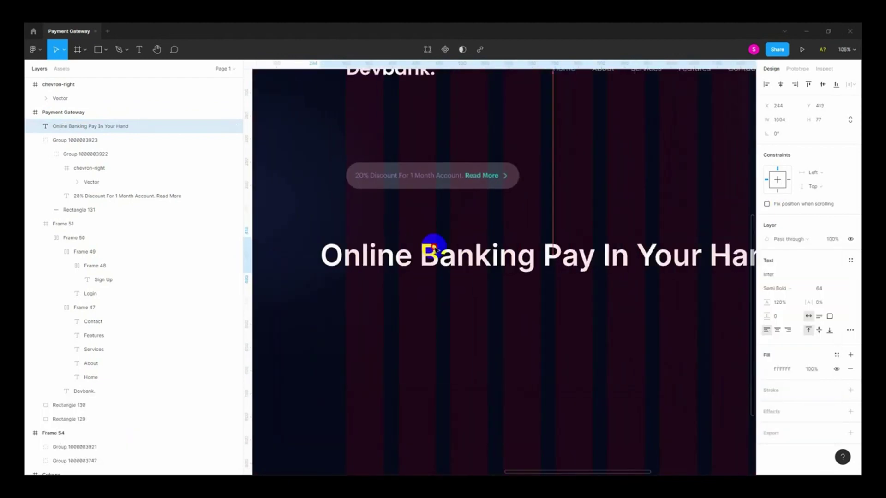
scroll(404, 166, "down", 3, "ctrl")
left_click_drag(646, 212, 530, 224)
scroll(415, 224, "up", 3, "ctrl")
left_click_drag(406, 226, 404, 217)
scroll(402, 204, "down", 4, "ctrl")
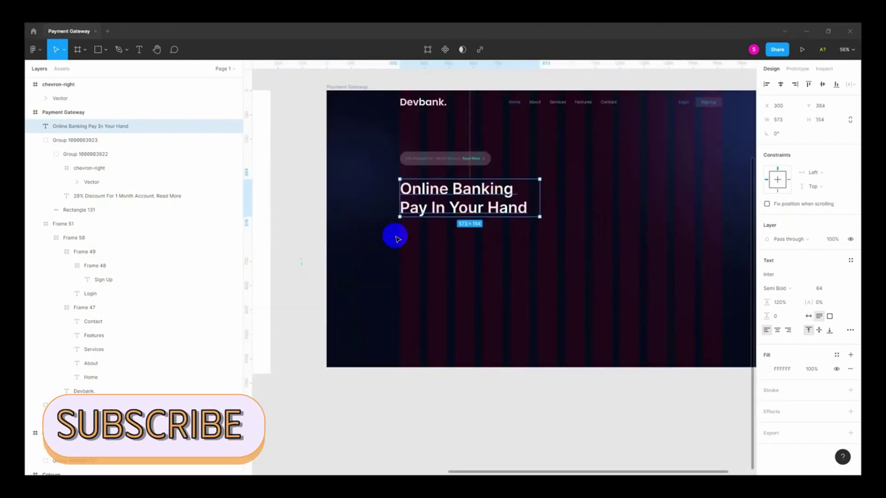
scroll(420, 180, "up", 5, "ctrl")
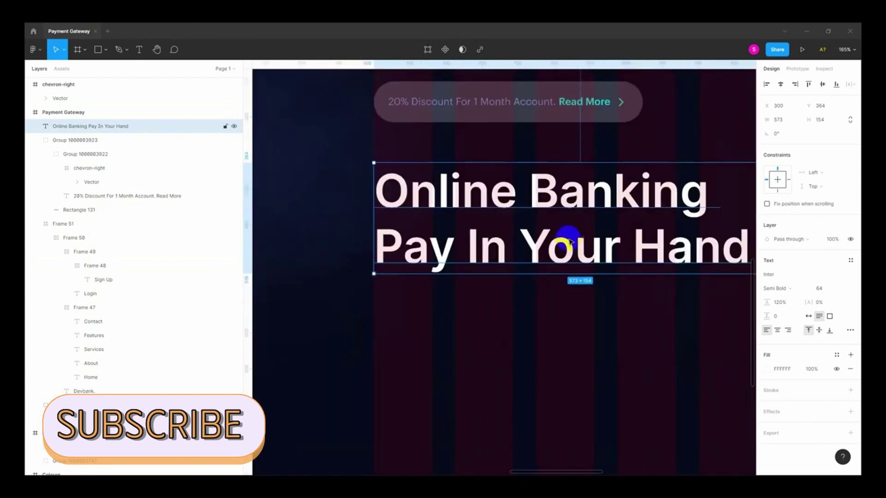
- Make the heading Bold and set the pill-to-heading gap to 20
left_click(778, 288)
scroll(697, 277, "down", 3, "ctrl")
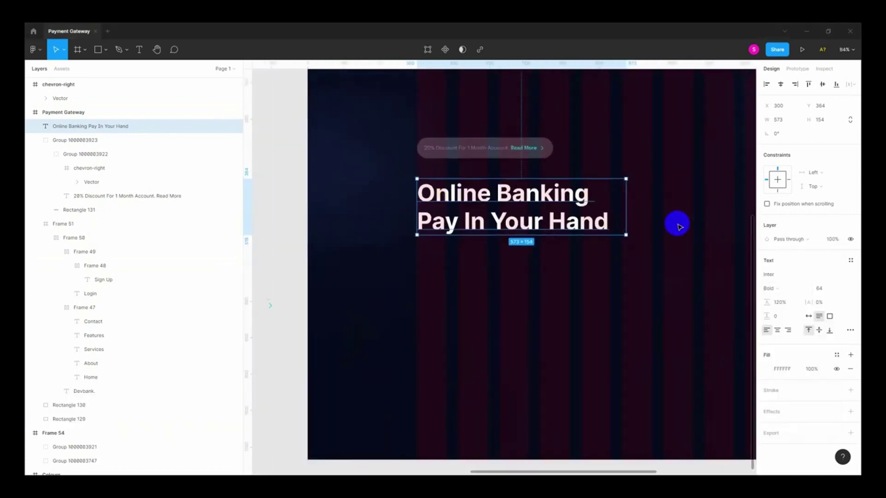
scroll(679, 226, "down", 2, "ctrl")
left_click(489, 165, "shift")
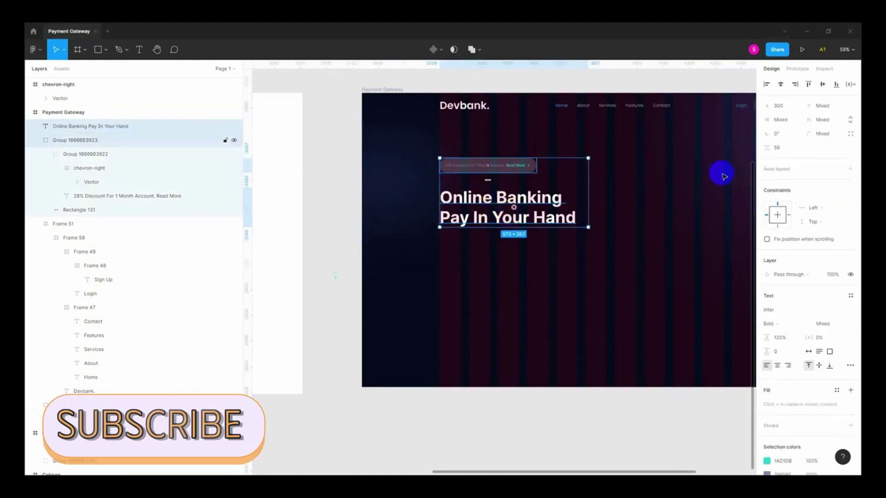
left_click(784, 152)
type("20")
key("Return")
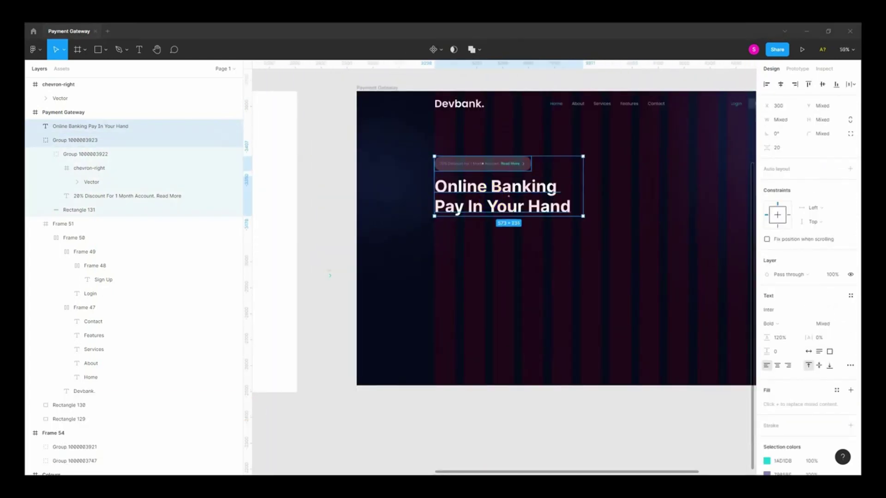
key("t")
left_click(457, 277)
- Paste the 'Our team of experts uses a methodology…' paragraph below the headline
scroll(489, 289, "up", 2)
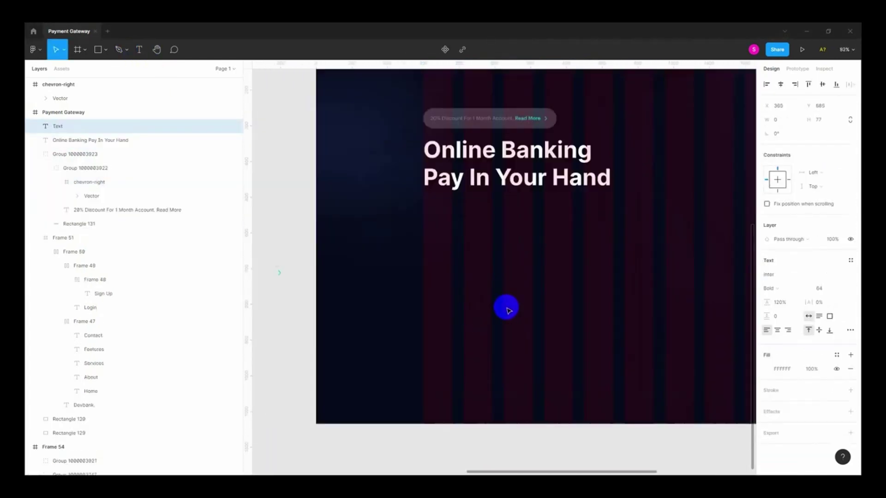
scroll(447, 285, "down", 3)
key("Escape")
left_click(584, 185)
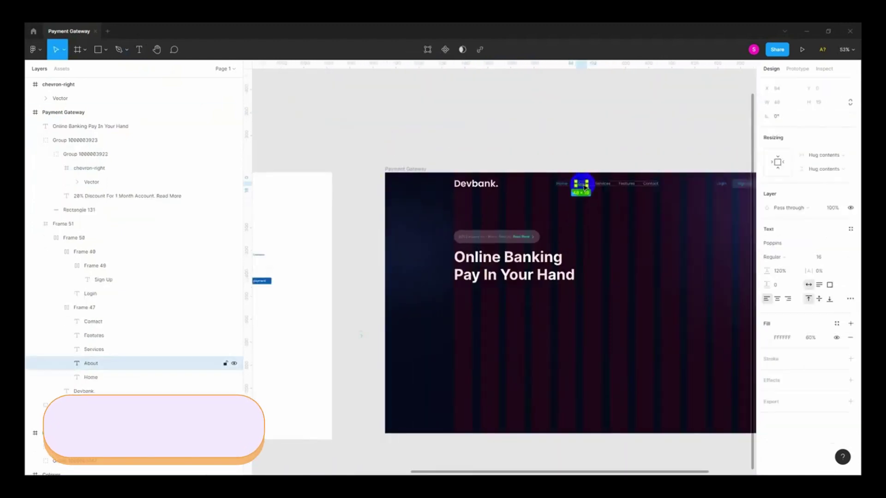
left_click(139, 49)
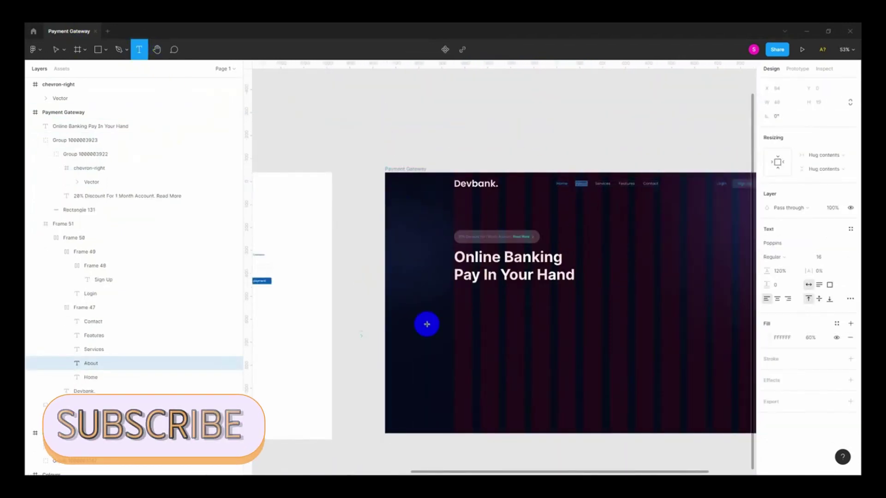
left_click(461, 321)
scroll(464, 321, "up", 2)
scroll(463, 321, "up", 2)
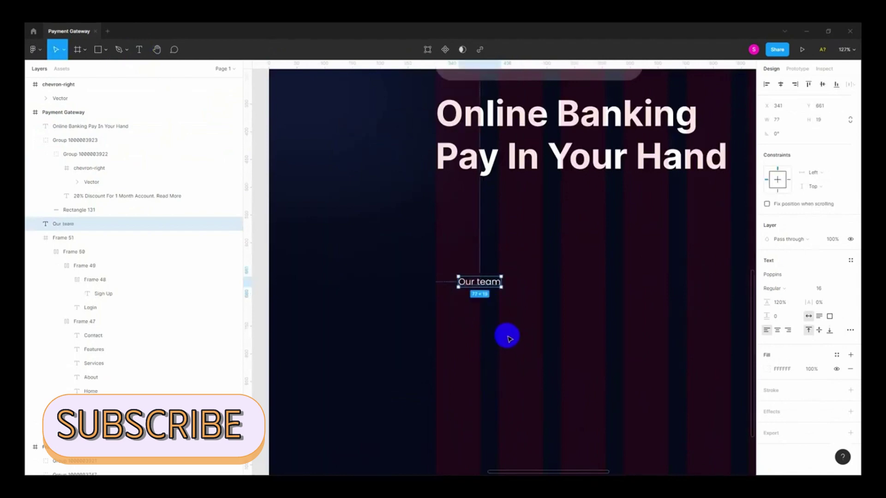
key("ctrl+v")
scroll(439, 213, "down", 5)
key("Escape")
- Narrow the paragraph to about 518 px so it wraps to the headline's width
left_click(679, 203)
left_click_drag(679, 202, 552, 208)
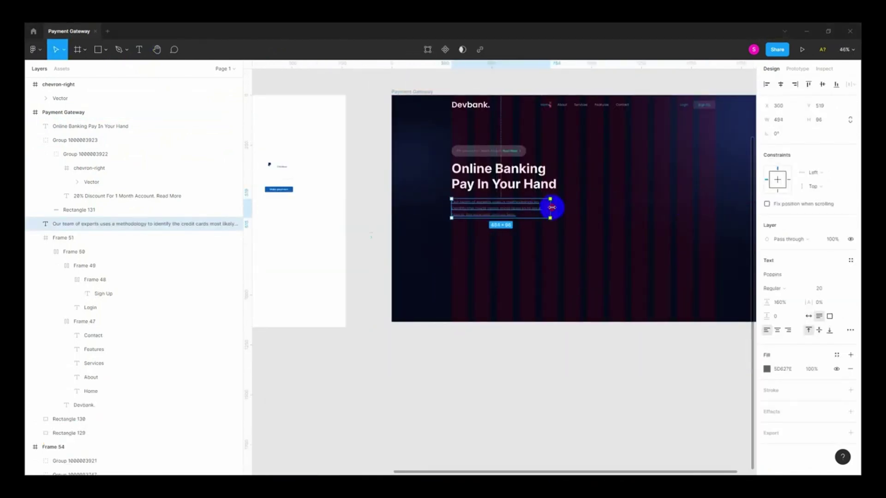
scroll(466, 198, "up", 4)
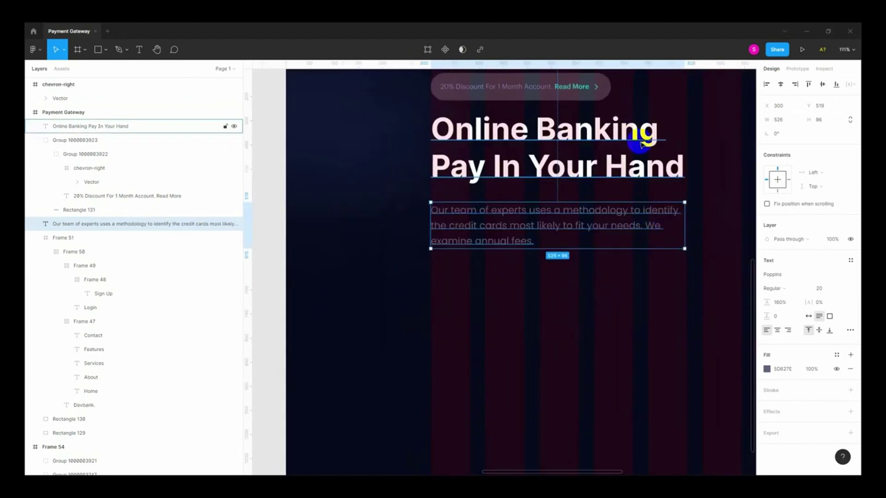
left_click(651, 147)
left_click(622, 241)
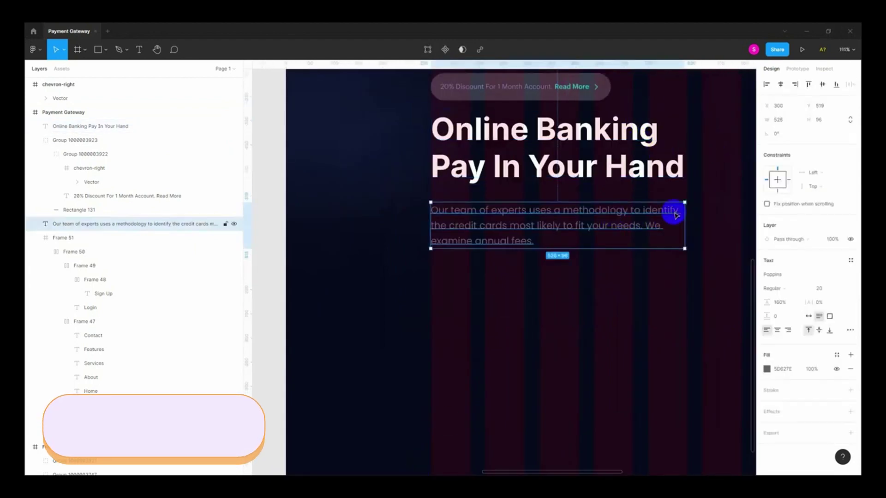
left_click_drag(685, 224, 681, 224)
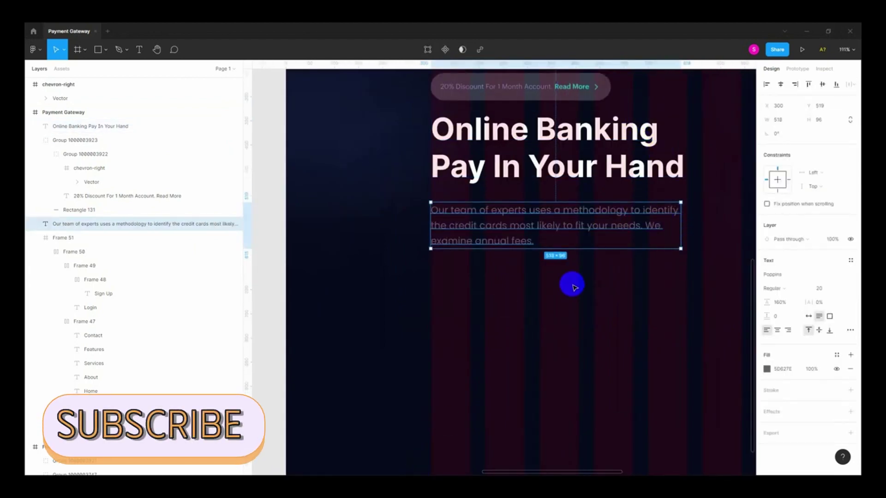
scroll(570, 282, "down", 5)
scroll(560, 247, "up", 2)
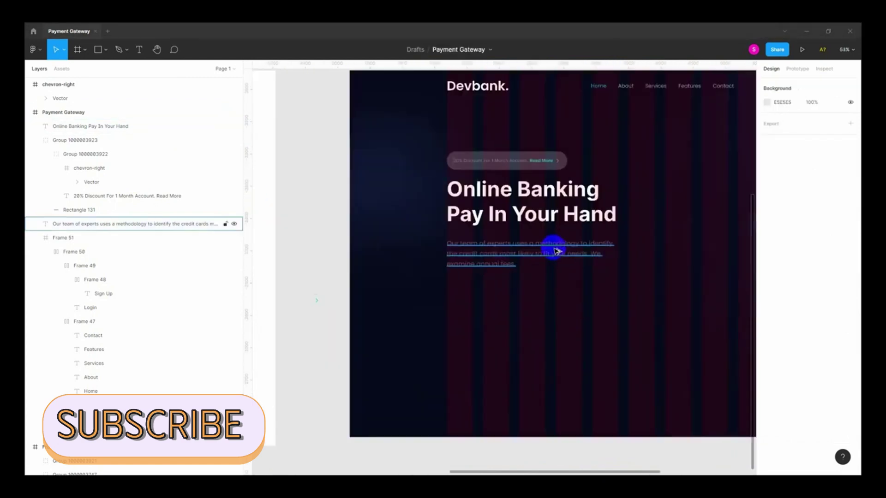
left_click(627, 86)
- Add a Get Started text label and move it under the paragraph
left_click(139, 49)
scroll(496, 259, "down", 3)
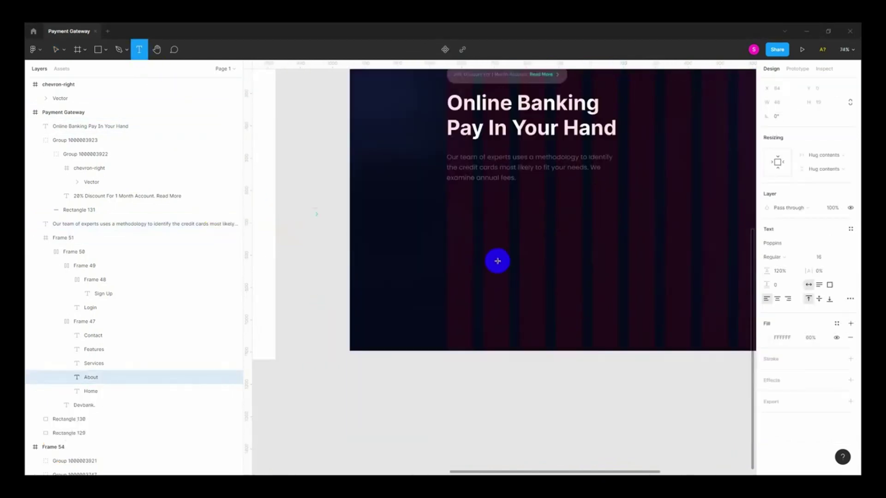
left_click(549, 264)
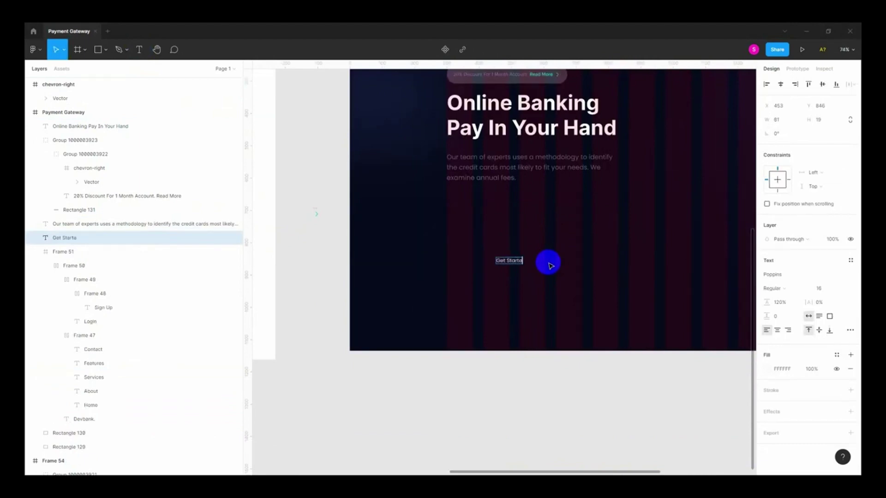
scroll(471, 265, "up", 5)
left_click_drag(472, 258, 544, 149)
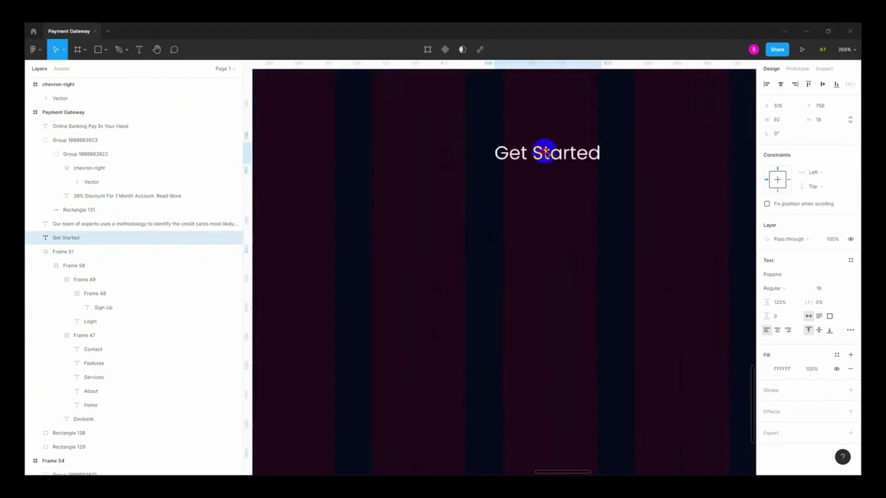
scroll(594, 201, "down", 4)
- Draw a button rectangle and place the Get Started text on top of it
left_click(106, 49)
left_click(89, 69)
mouse_move(415, 138)
left_mouse_down()
mouse_move(559, 271)
mouse_move(558, 192)
left_mouse_up()
left_click_drag(495, 164, 510, 174)
left_click(622, 188)
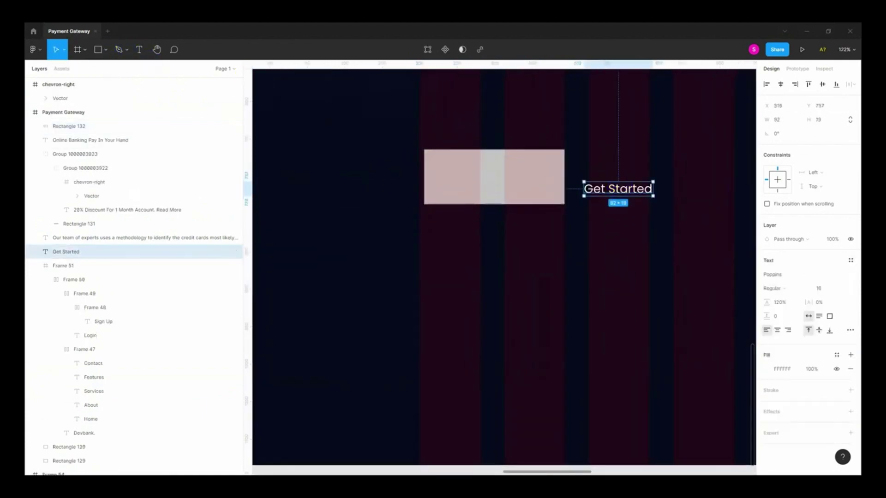
left_click(616, 193)
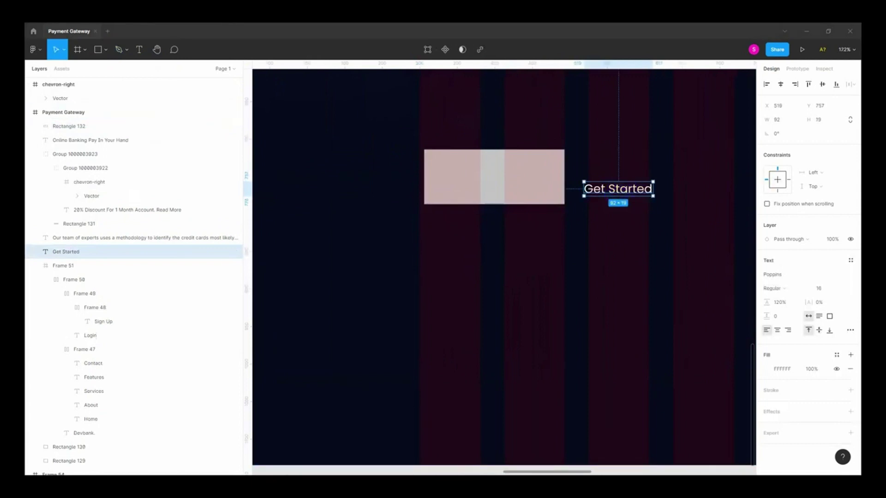
mouse_move(604, 192)
left_mouse_down()
mouse_move(541, 190)
mouse_move(489, 170)
mouse_move(485, 185)
mouse_move(498, 187)
left_mouse_up()
key("]")
scroll(488, 171, "up", 5)
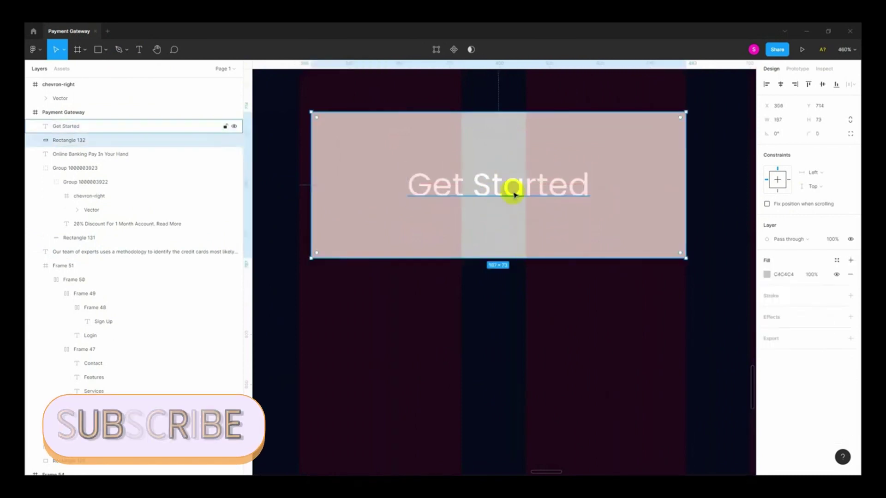
- Make the button rectangle shorter and narrower around the label
left_click(511, 257)
left_click_drag(511, 257, 513, 240)
scroll(512, 226, "up", 5)
scroll(514, 240, "down", 5)
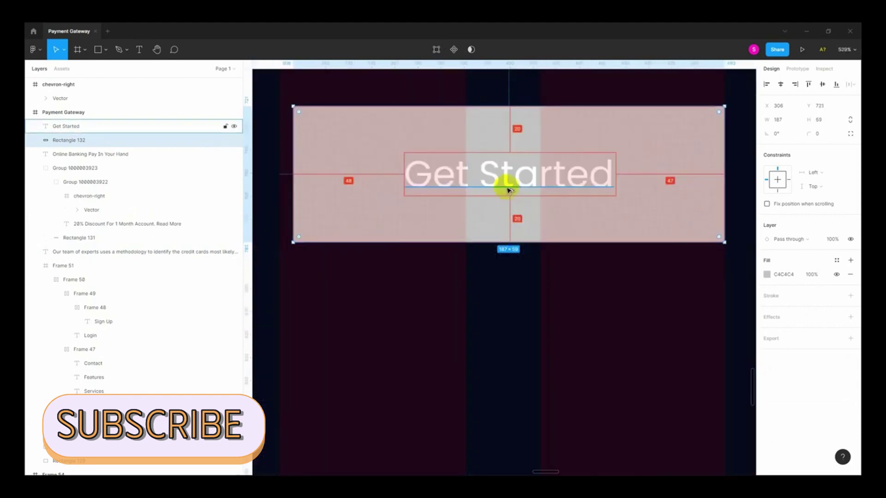
left_click_drag(724, 198, 684, 204)
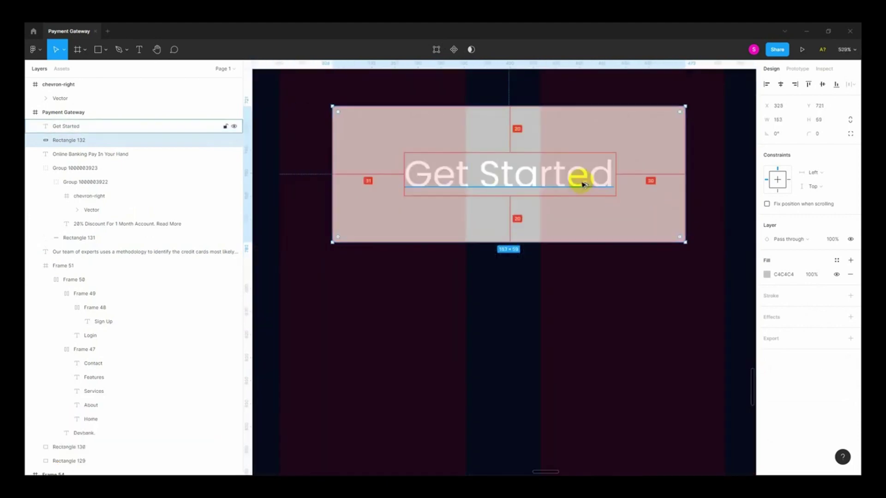
scroll(692, 237, "up", 5)
scroll(665, 233, "down", 5)
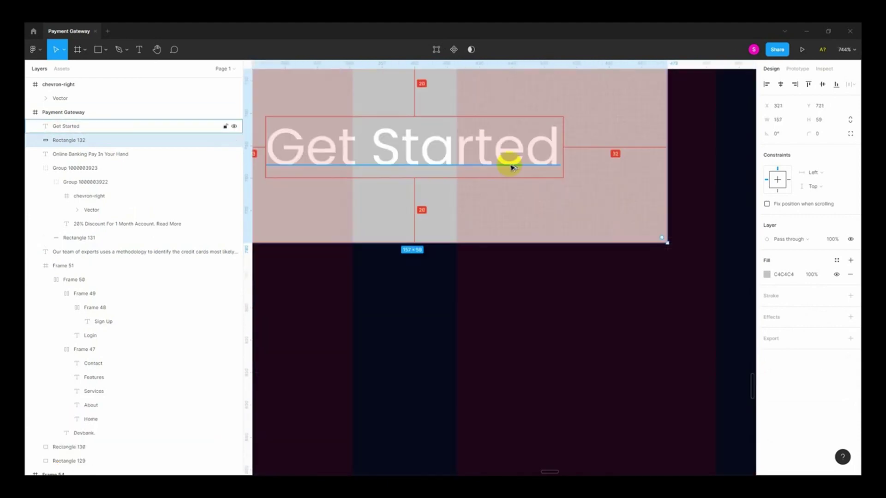
scroll(510, 162, "down", 3)
- Give the button a subtle corner radius and the existing button's blue fill
left_click(814, 134)
type("308")
key("Return")
mouse_move(724, 273)
left_mouse_down()
mouse_move(558, 266)
mouse_move(461, 292)
left_mouse_up()
scroll(518, 184, "down", 2)
scroll(522, 182, "down", 5)
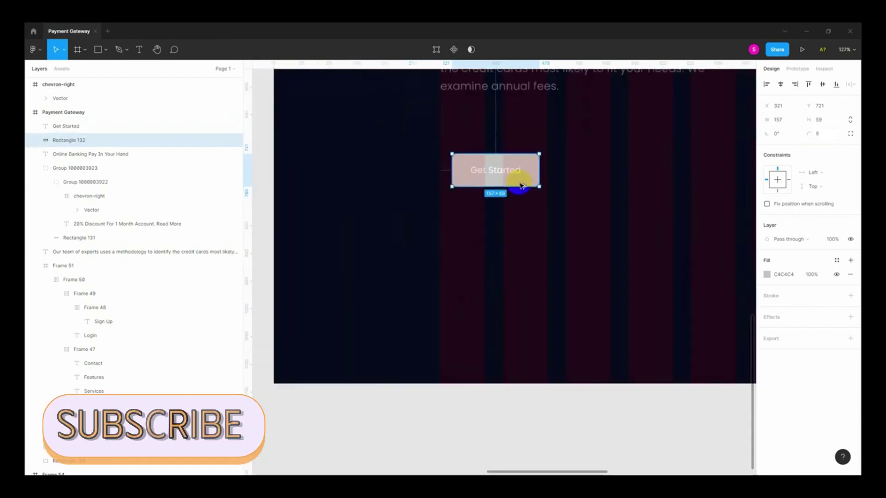
scroll(526, 181, "down", 2)
scroll(526, 182, "down", 4)
key("i")
left_click(409, 227)
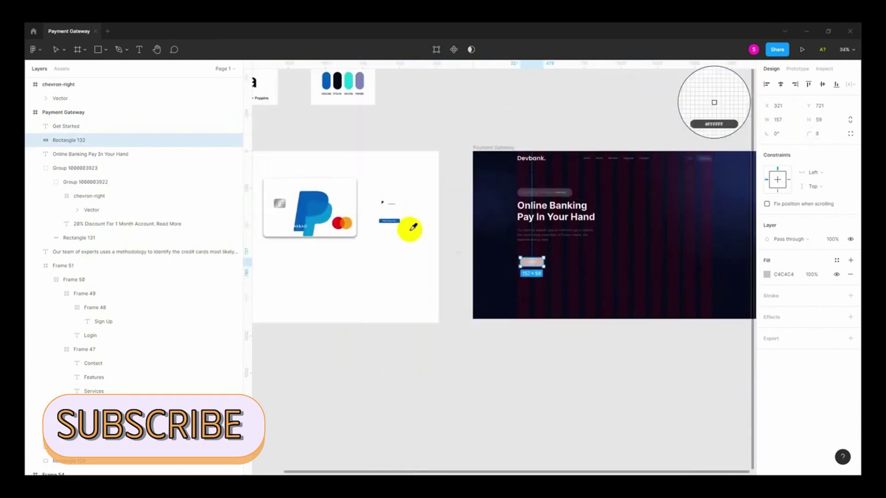
scroll(540, 297, "up", 10)
- Group the text with its background and move the button, then undo the grouping
left_click(531, 313, "shift")
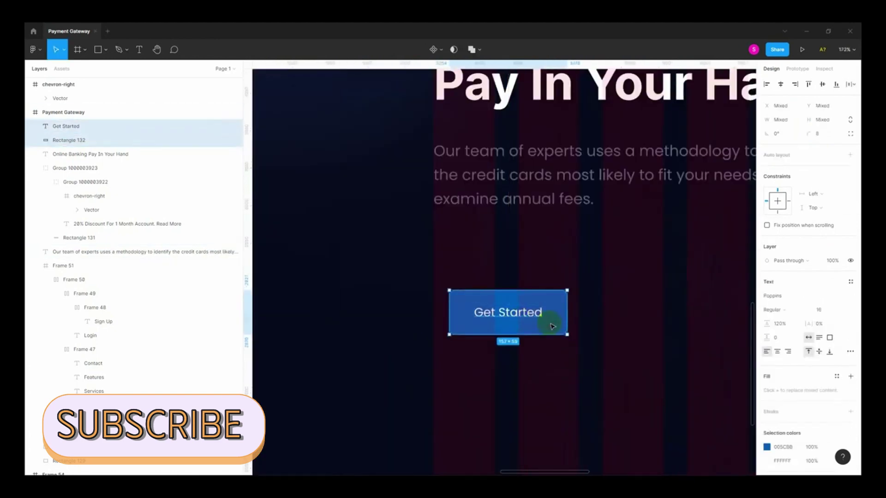
key("ctrl+g")
scroll(507, 300, "up", 2)
left_click_drag(499, 256, 500, 233)
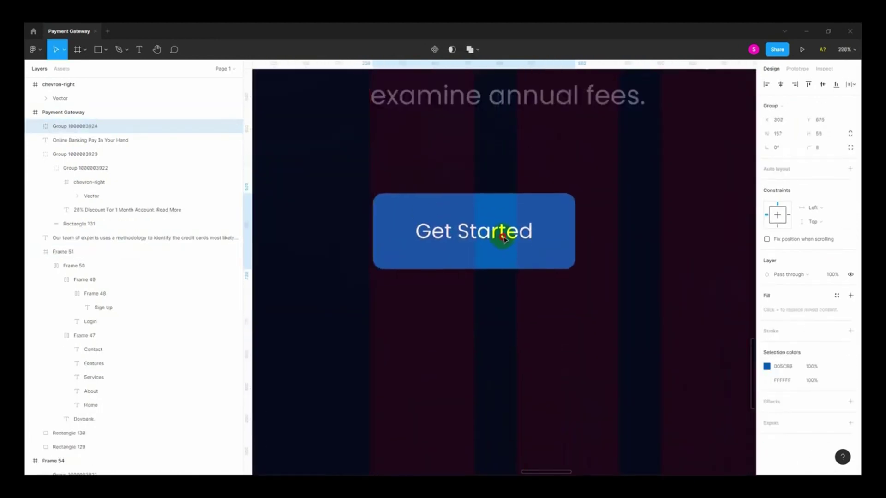
scroll(571, 220, "down", 3)
left_click(553, 292)
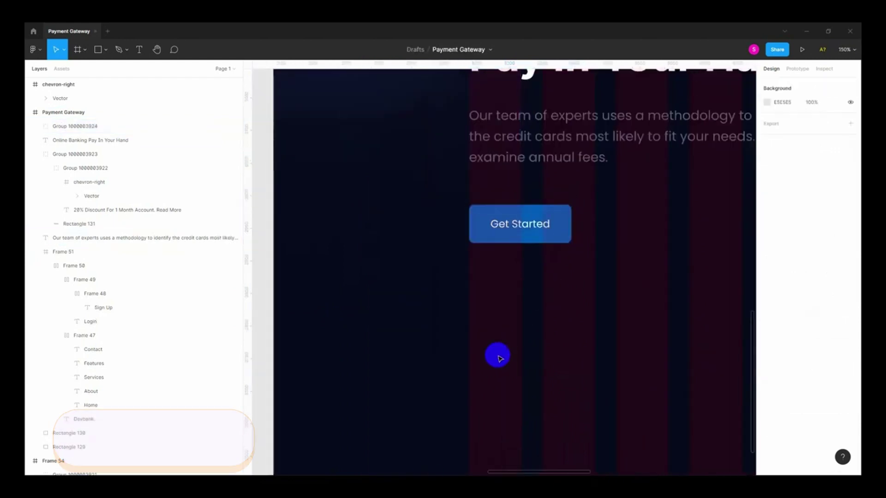
key("ctrl+z")
key("ctrl+z")
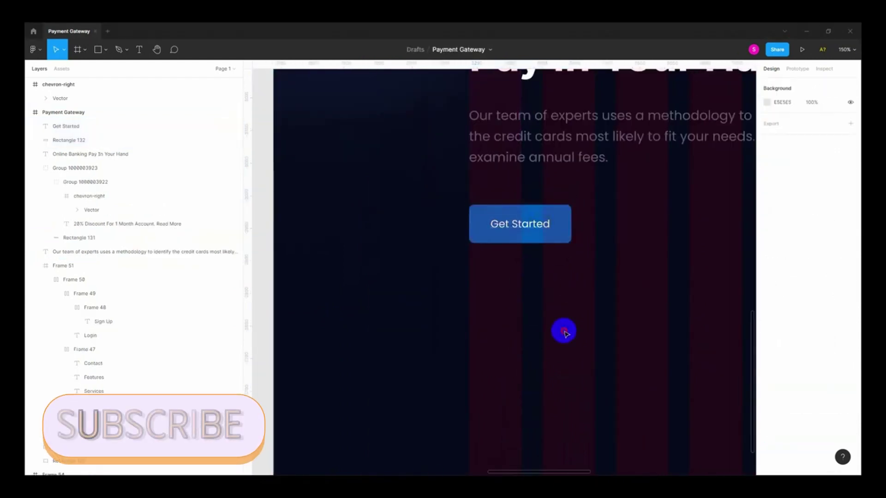
- Draw a right arrow after the Get Started text and shorten it
left_click(106, 49)
left_click(87, 91)
scroll(540, 249, "up", 5)
left_click_drag(523, 251, 550, 251)
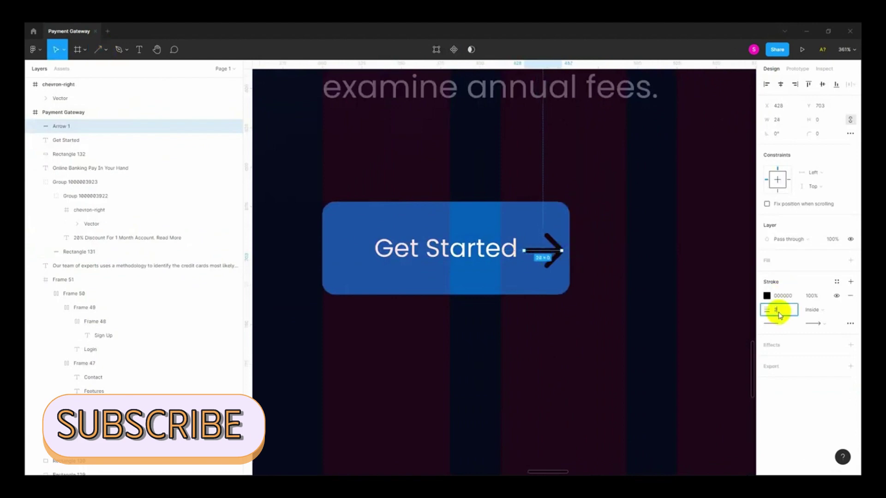
scroll(593, 287, "up", 5)
scroll(625, 311, "up", 3)
left_click_drag(624, 310, 554, 310)
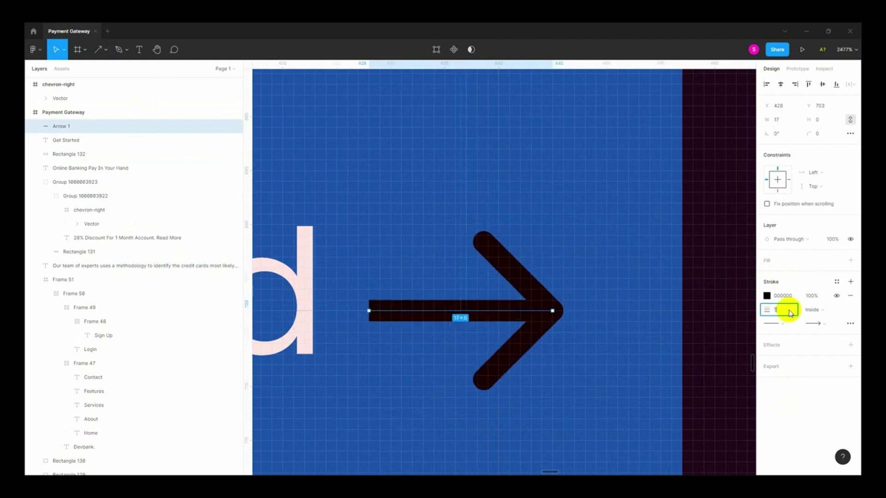
scroll(552, 273, "down", 3)
scroll(402, 297, "up", 2)
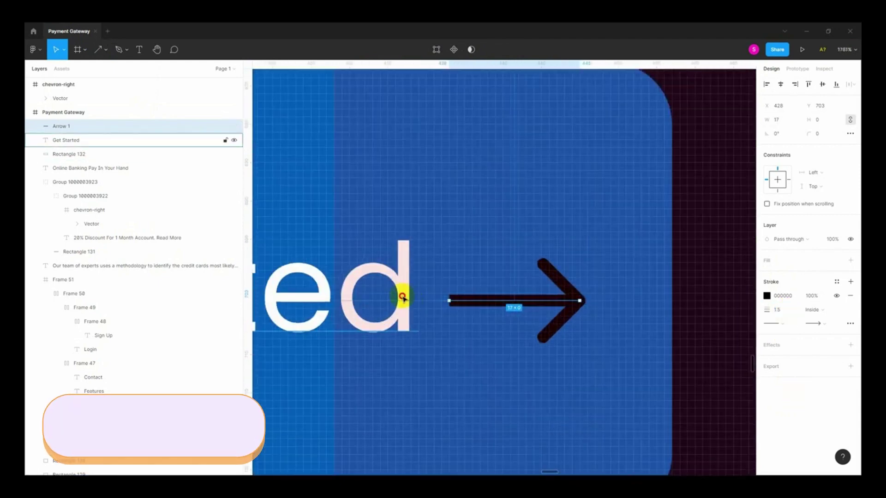
- Shorten the arrow slightly more and group it with the Get Started text
left_click(401, 297, "shift")
left_click(564, 306)
left_click_drag(573, 300, 554, 302)
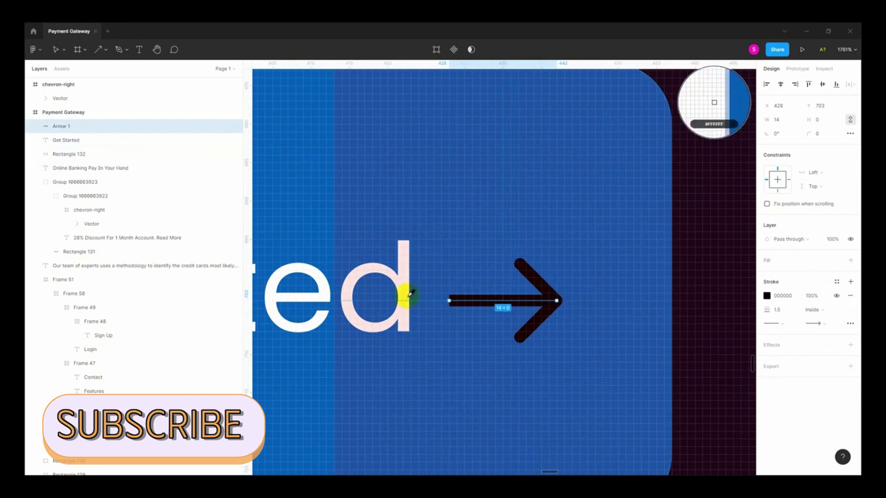
scroll(577, 259, "down", 5)
left_click(481, 293)
left_click(537, 274, "shift")
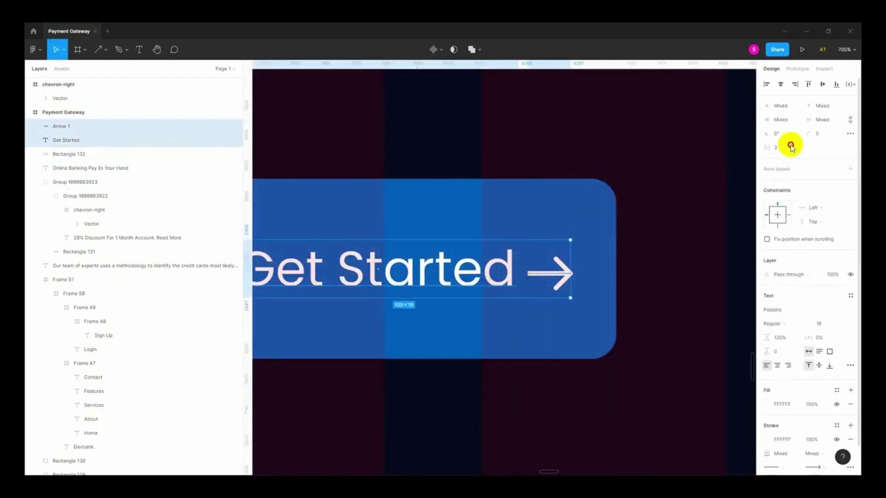
key("ctrl+g")
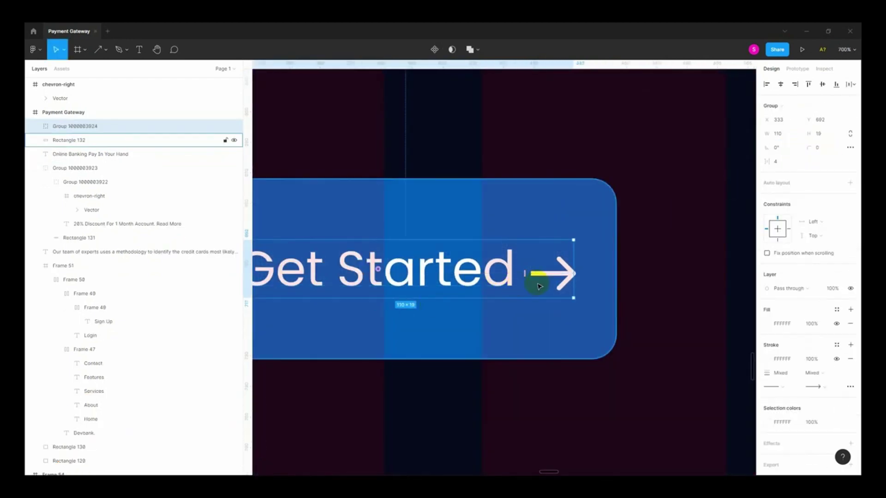
- Widen Rectangle 132 to fit the arrow and group it with the label
left_click(606, 306, "shift")
left_click(598, 307)
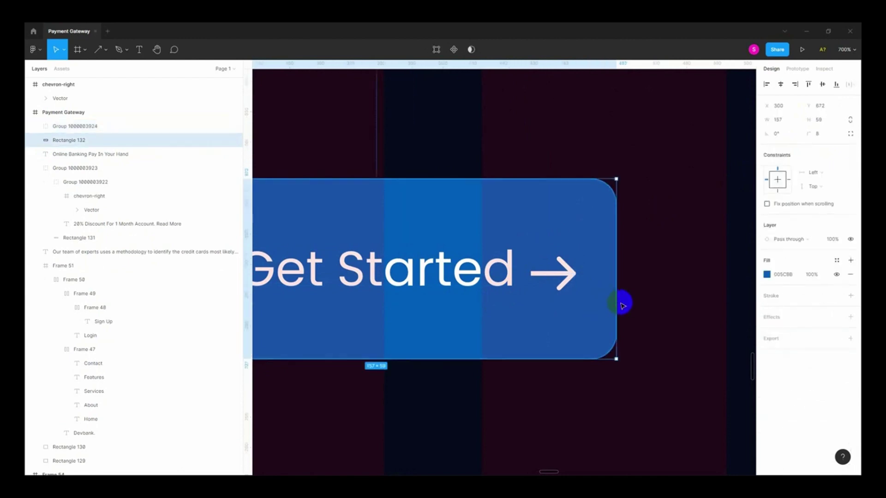
left_click_drag(616, 303, 614, 315)
scroll(577, 309, "up", 5)
left_click(383, 222, "shift")
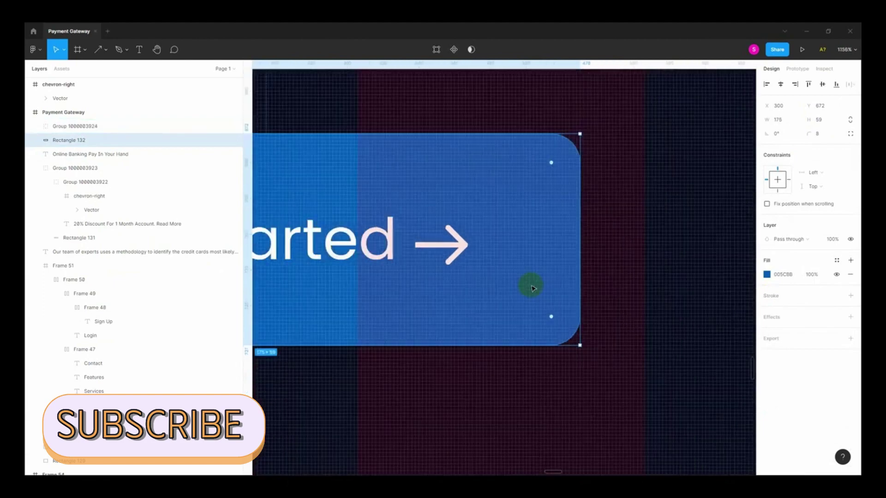
scroll(530, 287, "down", 10)
key("ctrl+g")
- Set the spacing between the paragraph and the Get Started button to 52
scroll(601, 355, "down", 3)
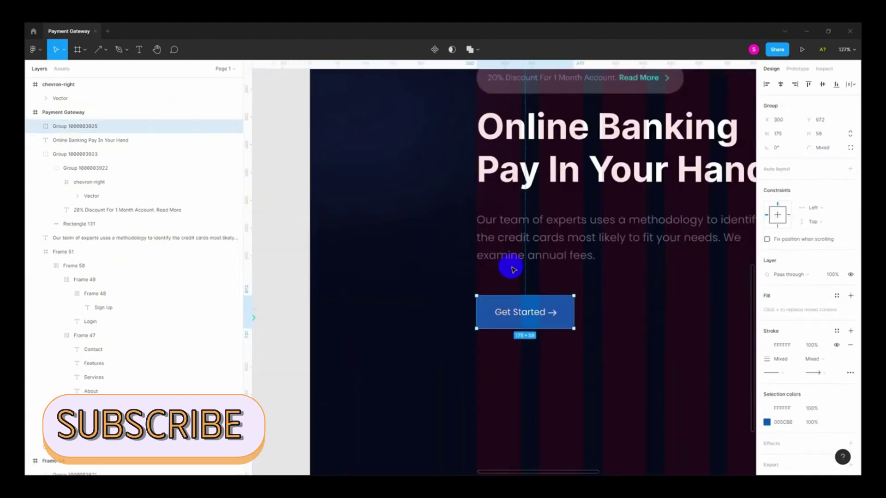
left_click(510, 252, "shift")
left_click(779, 147)
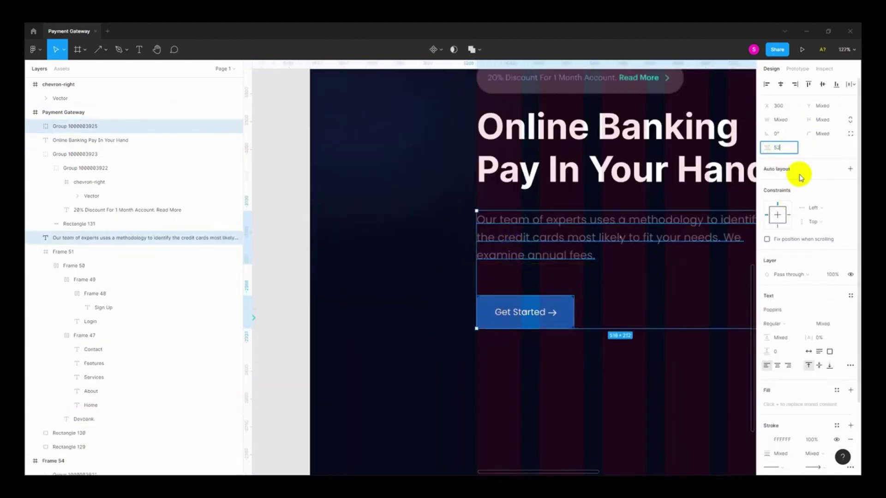
key("Return")
scroll(531, 263, "down", 5)
scroll(488, 289, "down", 2)
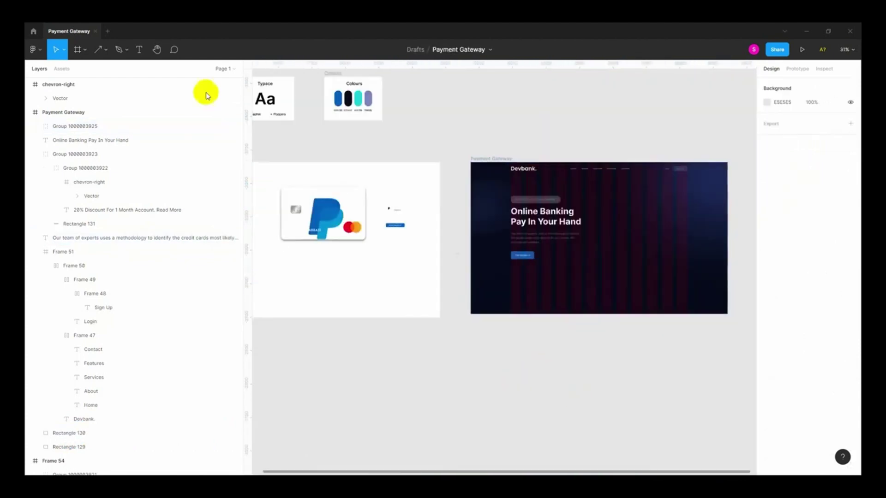
- Move the PayPal card group into the hero and the small payment card onto it
left_click(317, 219)
left_click_drag(317, 220, 637, 215)
scroll(637, 215, "up", 3)
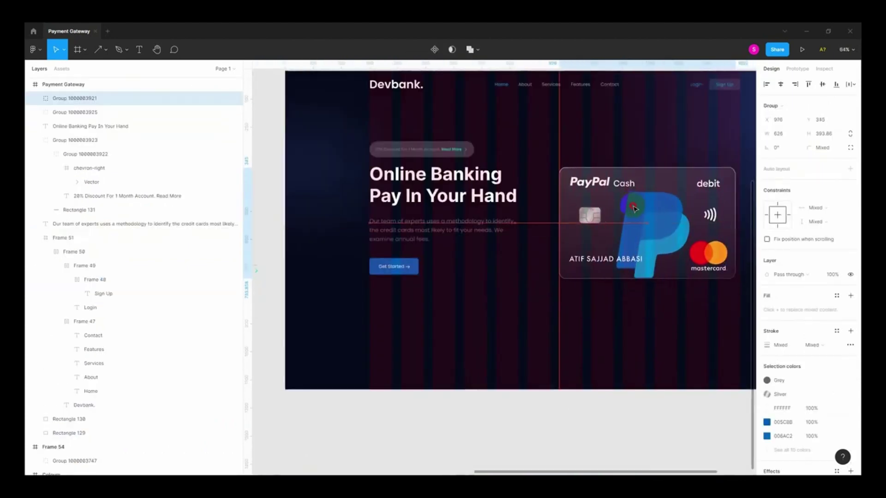
scroll(637, 215, "down", 3)
mouse_move(385, 178)
left_mouse_down()
mouse_move(678, 192)
mouse_move(620, 163)
left_mouse_up()
scroll(638, 186, "up", 3)
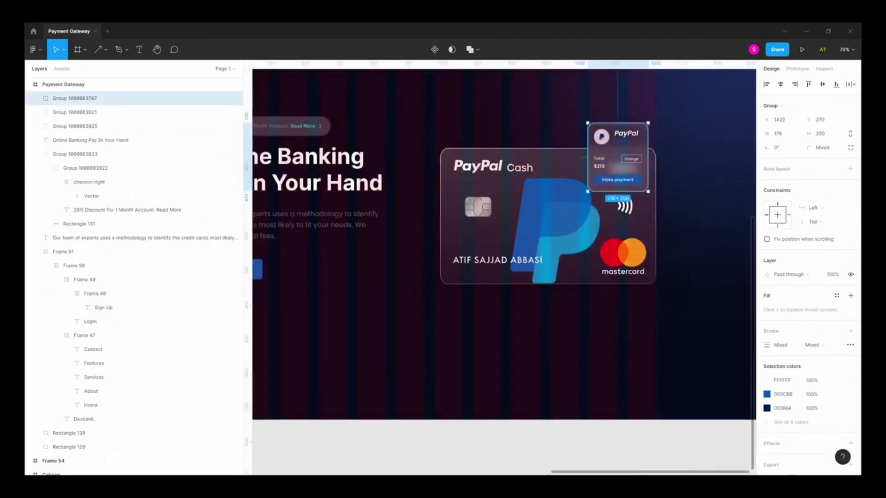
scroll(616, 164, "up", 3)
scroll(674, 220, "down", 2)
scroll(602, 365, "down", 3)
key("Escape")
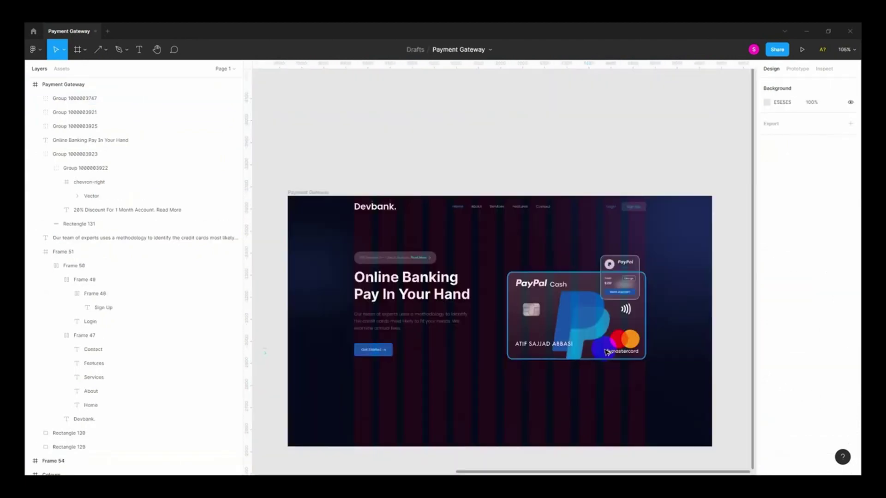
scroll(619, 263, "up", 2)
left_click(619, 277)
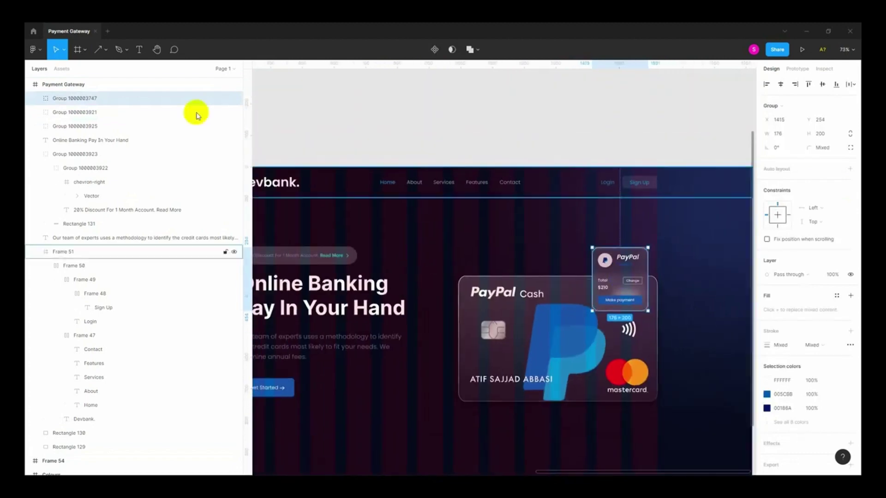
- Draw an avatar circle above the PayPal card
left_click(106, 49)
left_click(89, 104)
scroll(470, 212, "up", 3)
mouse_move(442, 185)
left_mouse_down()
mouse_move(494, 239)
mouse_move(482, 234)
left_mouse_up()
scroll(471, 203, "up", 3)
left_click_drag(461, 180, 455, 208)
left_click(411, 158)
scroll(509, 203, "down", 2)
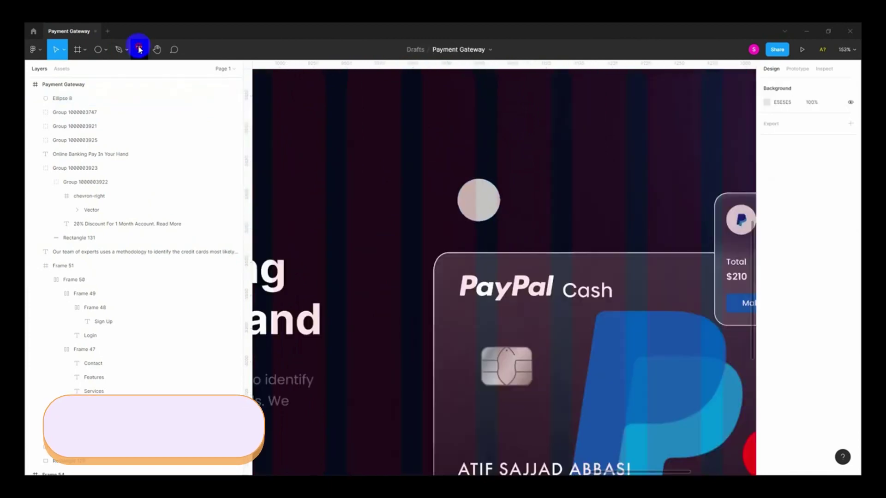
- Add a name text label beside the avatar circle
left_click(139, 49)
scroll(498, 212, "up", 3)
left_click(625, 191)
scroll(663, 180, "down", 1)
type("Kr")
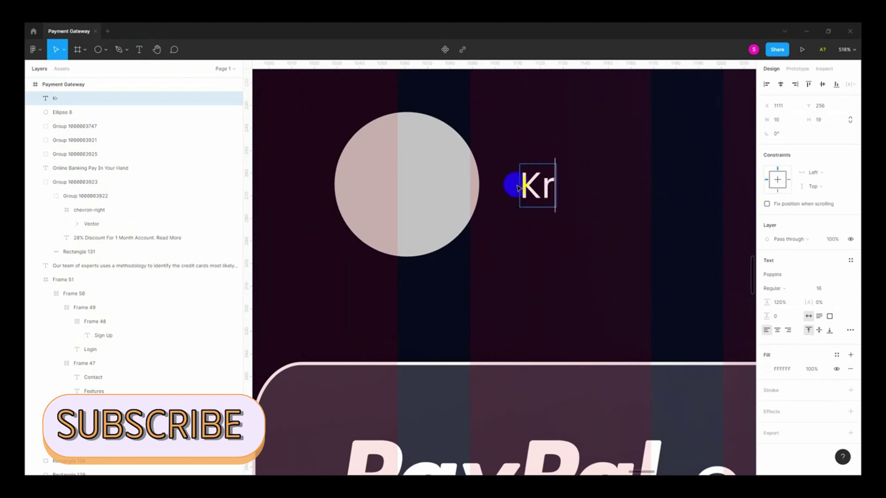
type("istin")
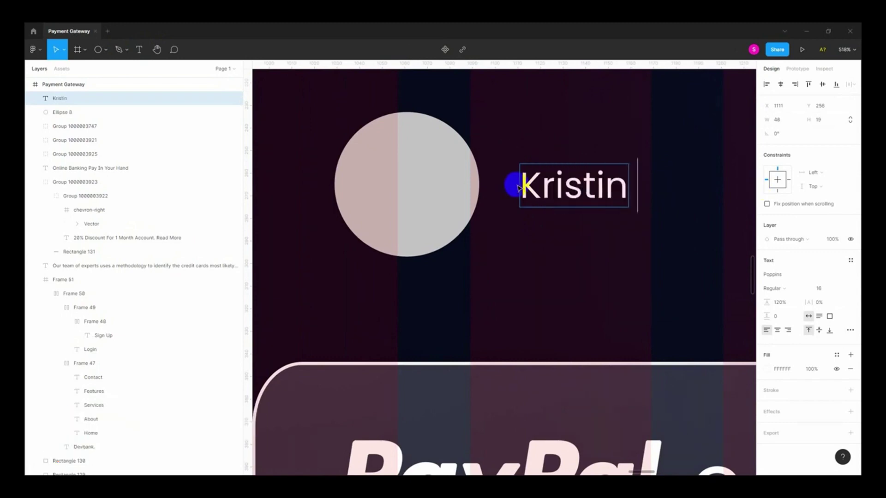
type(" Wast")
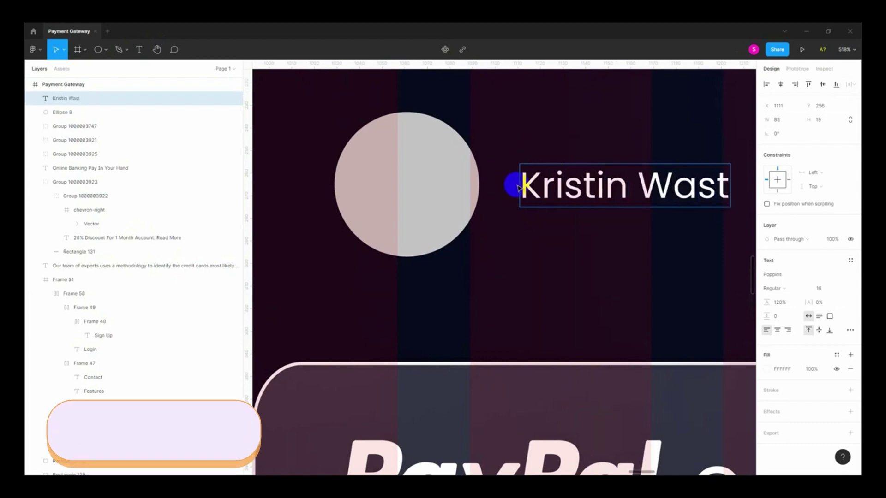
key("BackSpace")
key("BackSpace")
type("tson")
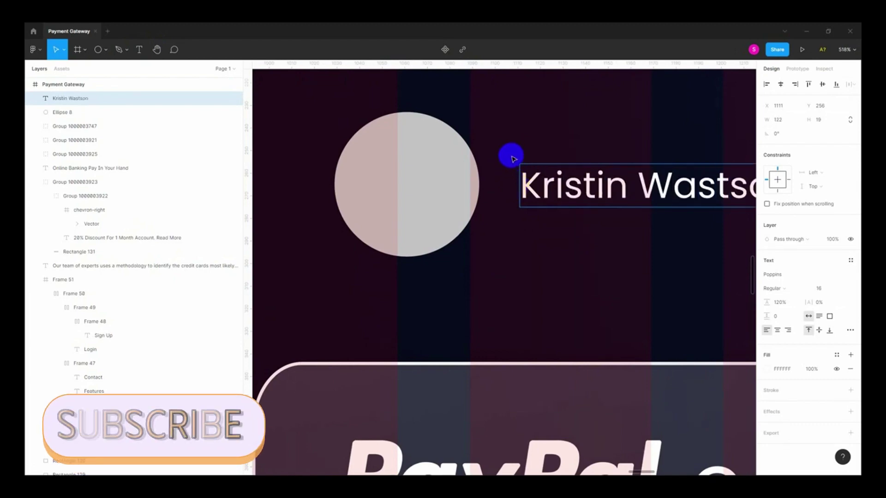
key("Escape")
- Duplicate the avatar-and-name badge below the PayPal card
left_click_drag(509, 150, 690, 158)
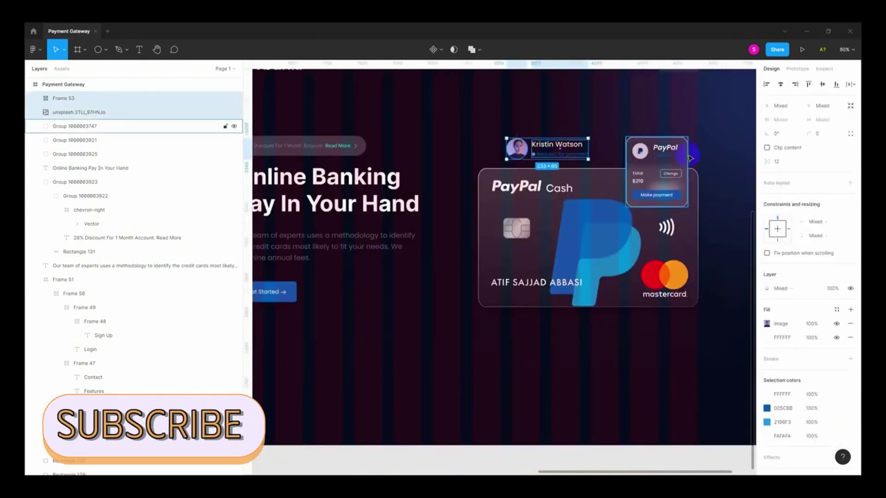
left_click(580, 341)
scroll(469, 189, "down", 1)
left_click_drag(503, 132, 516, 145)
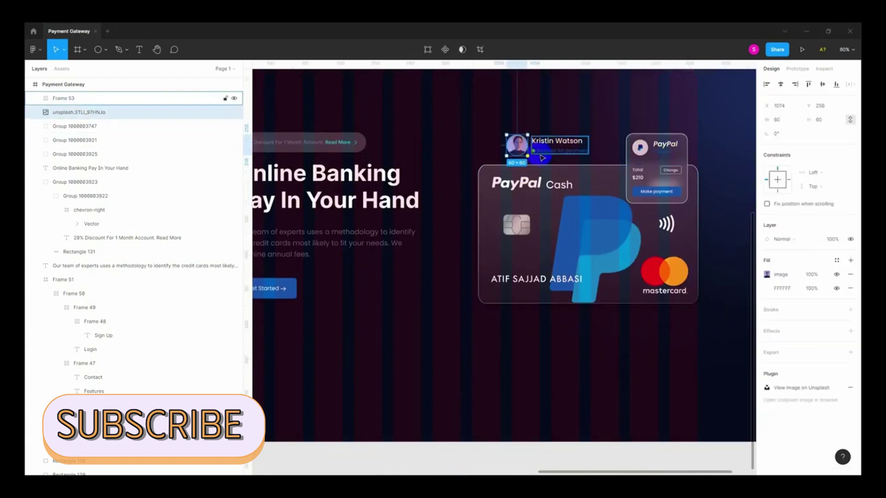
mouse_move(534, 177)
left_mouse_down()
mouse_move(535, 332)
mouse_move(461, 320)
left_mouse_up()
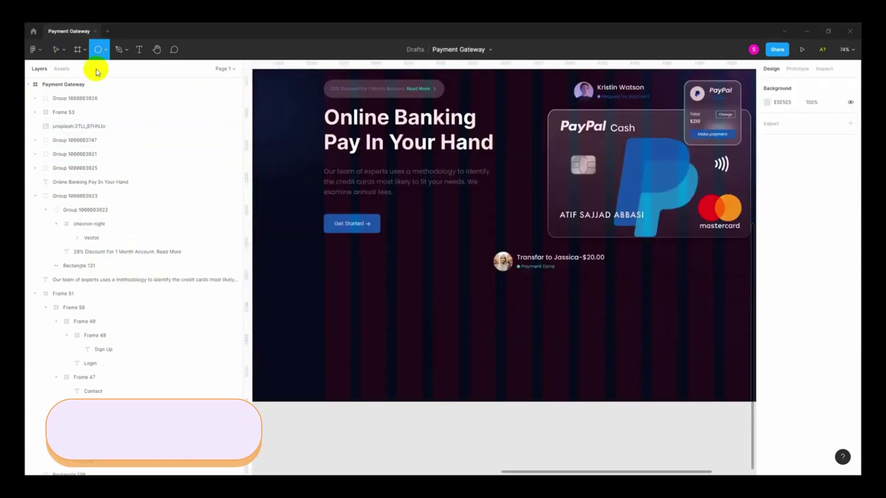
- Draw a wide rectangle bar across the lower hero
left_click(105, 49)
left_click(106, 72)
left_click_drag(360, 314, 725, 362)
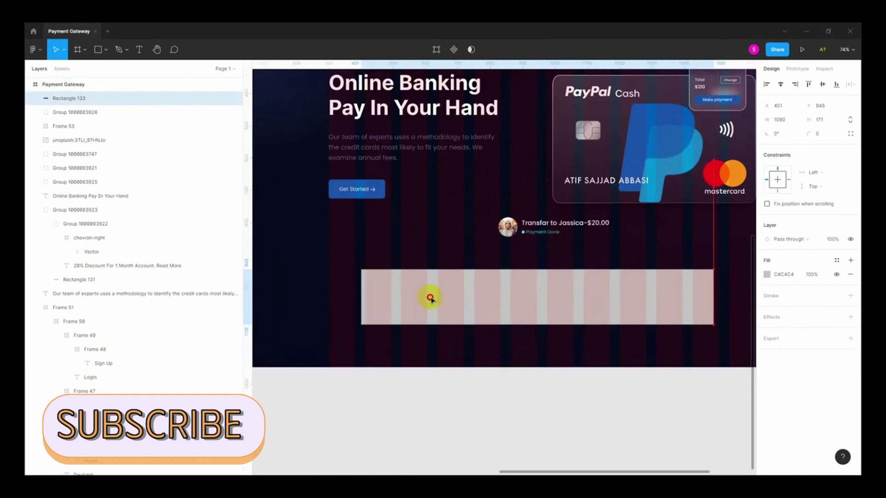
left_click_drag(430, 299, 434, 299)
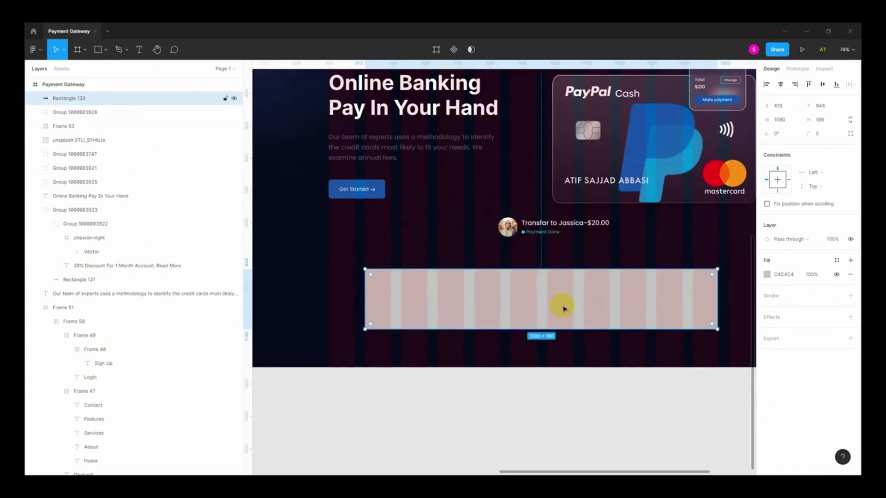
- Give the bar a corner radius of 12 and a FFFFFF fill
scroll(564, 309, "up", 2)
left_click_drag(811, 132, 560, 261)
type("12")
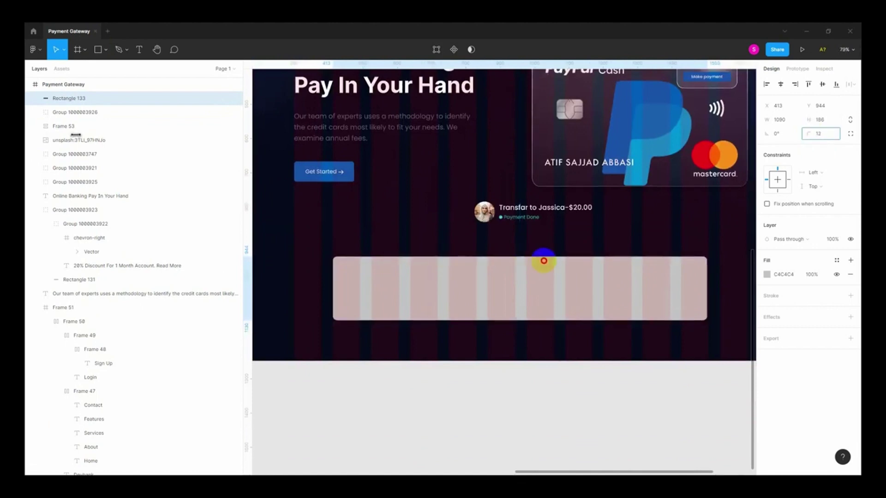
left_click(544, 261)
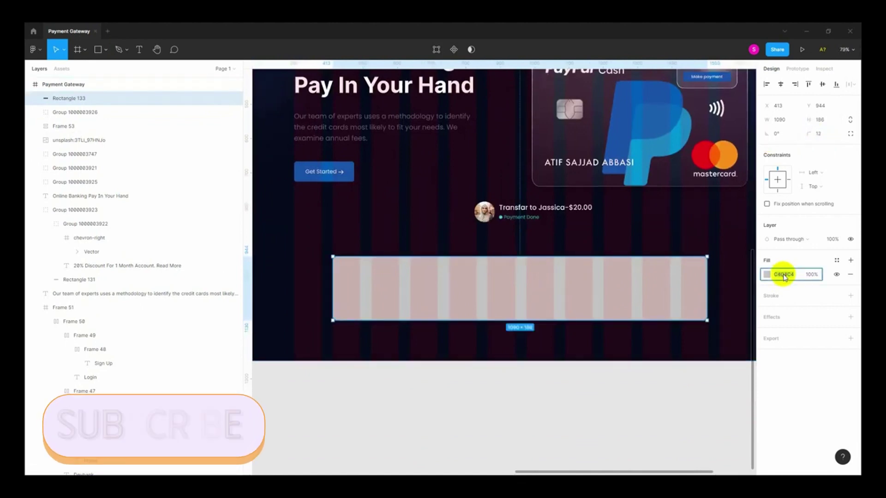
type("FFFFFF")
key("Return")
type("20")
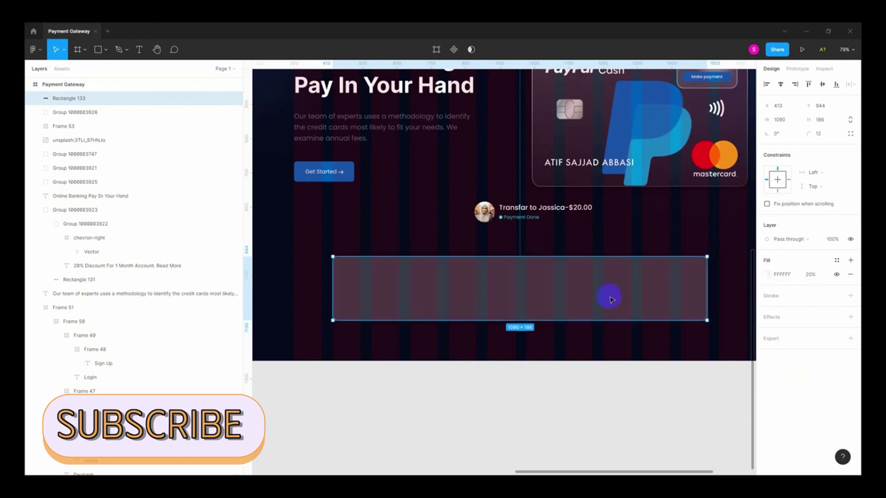
key("Escape")
- Check the Layer blur settings on the blurred rectangle near the panel
scroll(530, 286, "down", 3)
left_click(319, 124)
left_click_drag(319, 124, 333, 284)
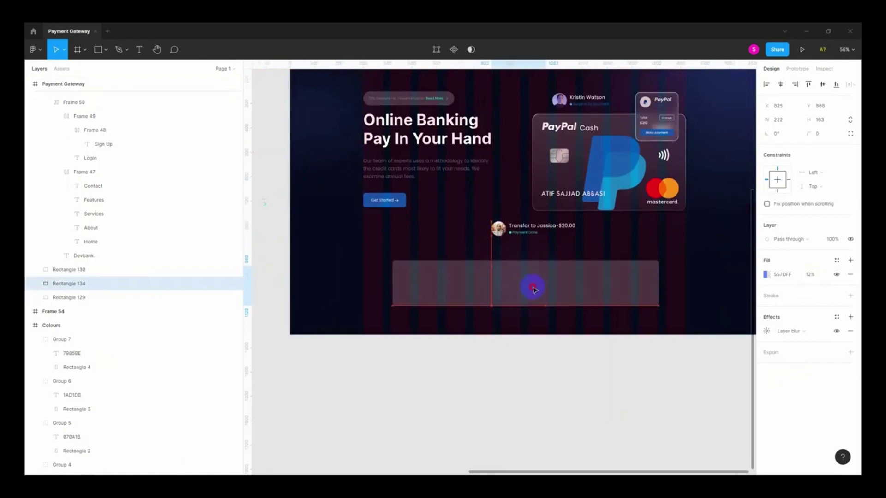
left_click(767, 331)
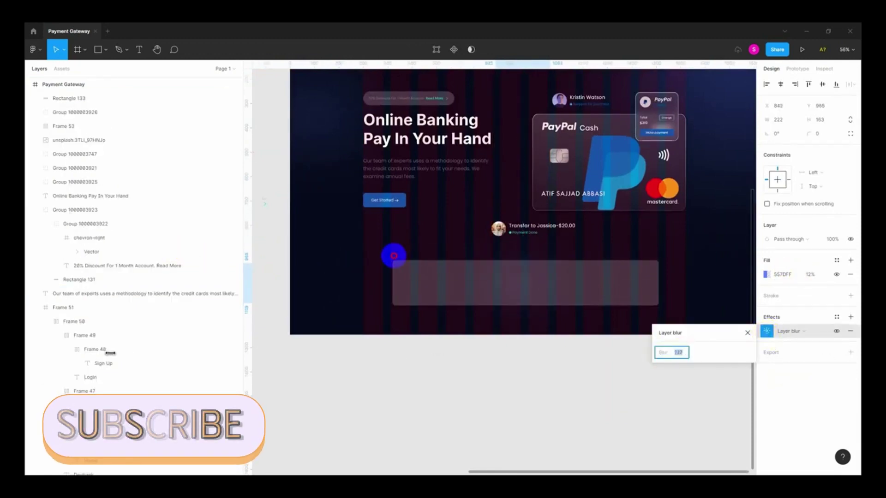
left_click(502, 389)
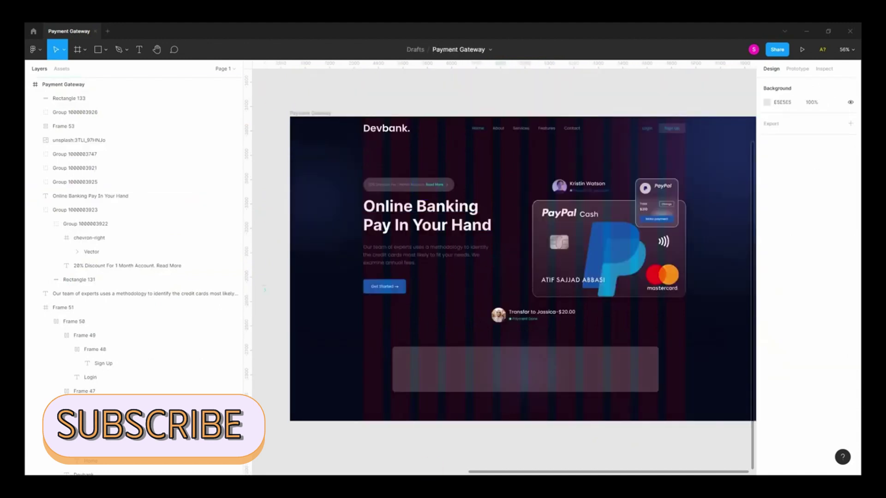
scroll(439, 209, "down", 2)
scroll(440, 209, "up", 3)
scroll(507, 254, "down", 2)
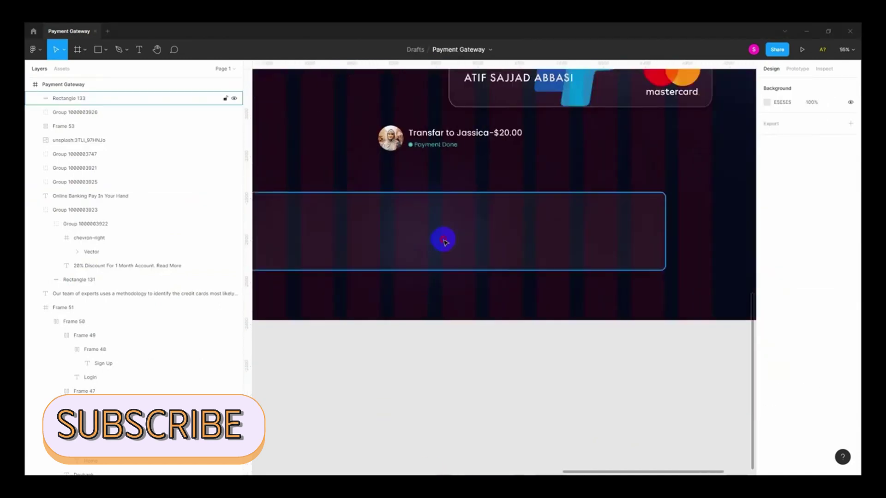
- Extend the panel's left edge slightly outward and fit the hero in view
left_click(443, 239)
scroll(451, 227, "down", 1)
scroll(336, 229, "up", 5)
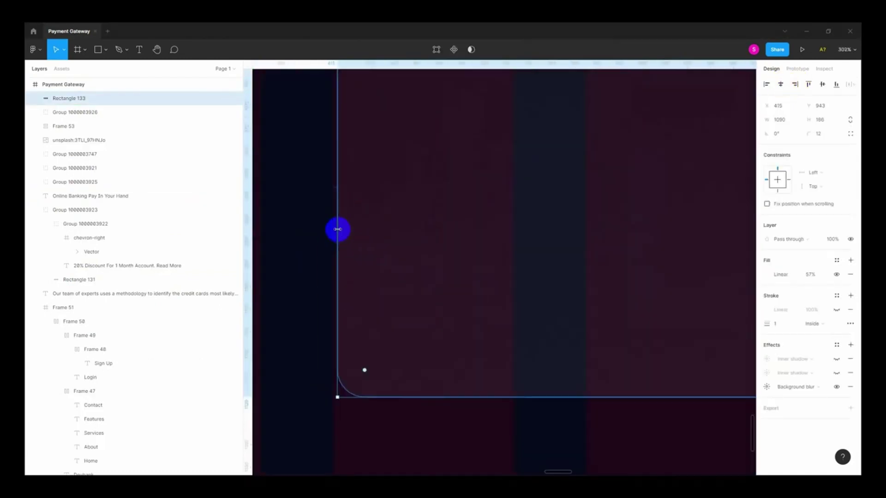
scroll(336, 236, "up", 3)
left_click_drag(334, 235, 322, 233)
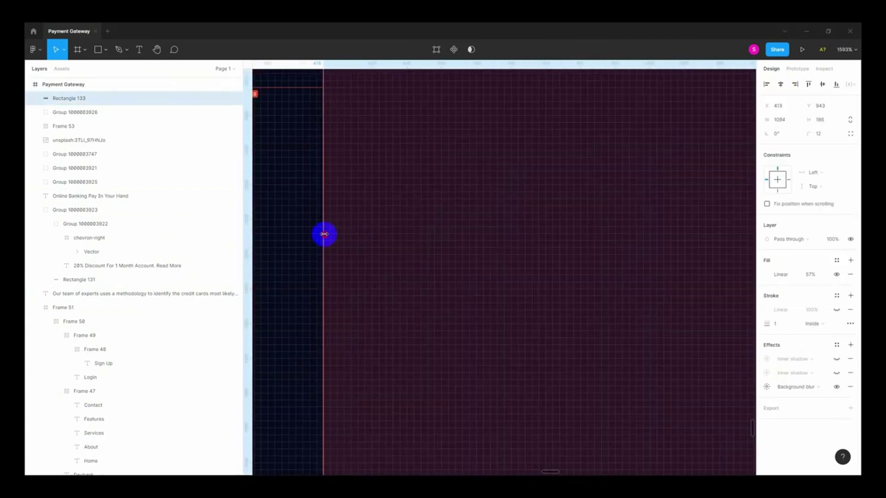
scroll(323, 234, "down", 5)
scroll(341, 224, "down", 5)
scroll(564, 214, "up", 5)
scroll(559, 217, "up", 2)
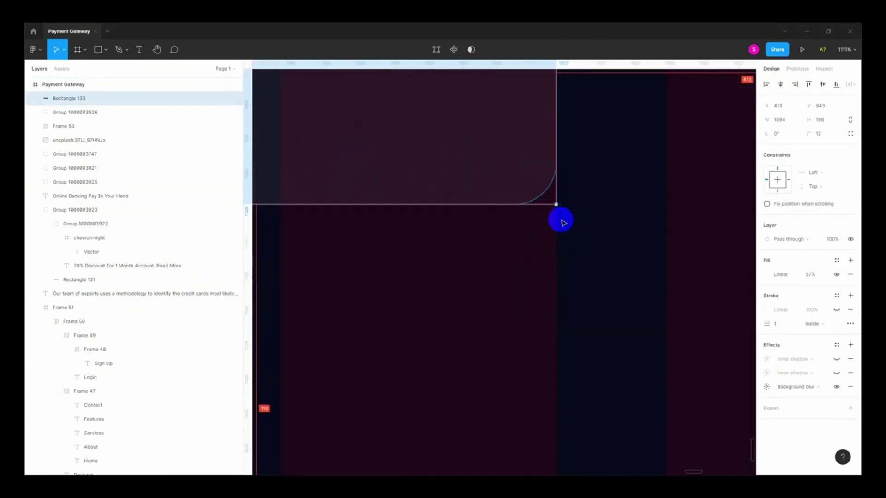
scroll(583, 222, "down", 6)
scroll(413, 204, "up", 2)
key("Escape")
key("shift+1")
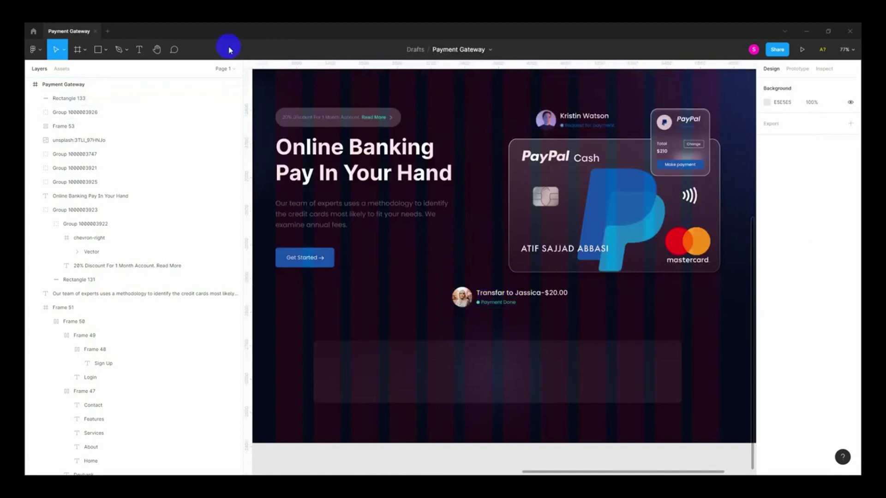
scroll(358, 369, "up", 3)
scroll(385, 264, "down", 3)
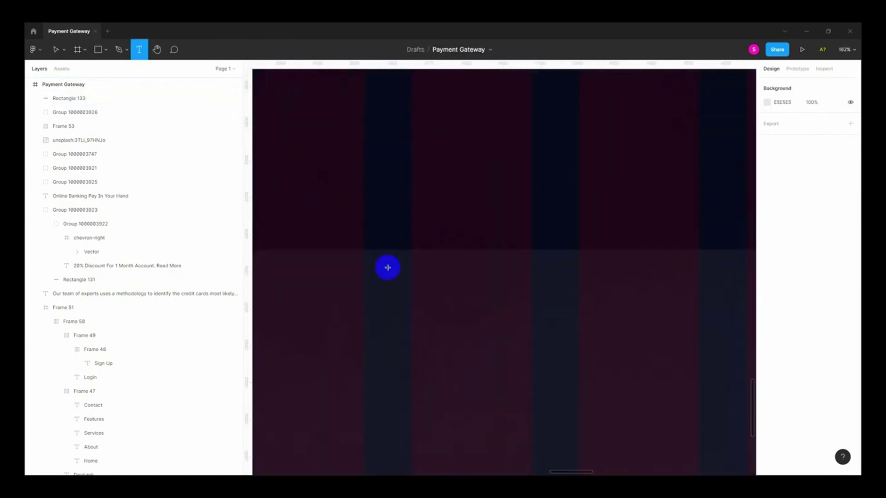
- Add a 3,800+ text inside the panel and Alt-drag a copy below it
left_click(409, 189)
type("3,800+")
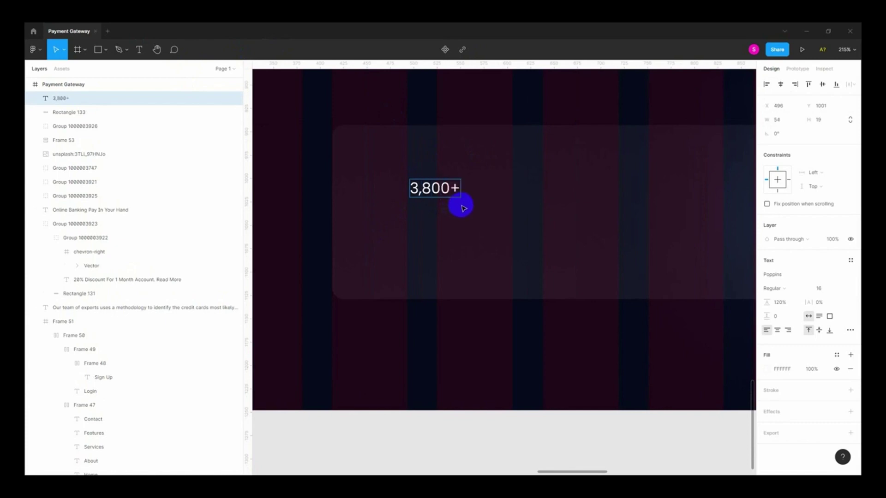
scroll(463, 208, "up", 3)
left_click_drag(443, 180, 442, 239)
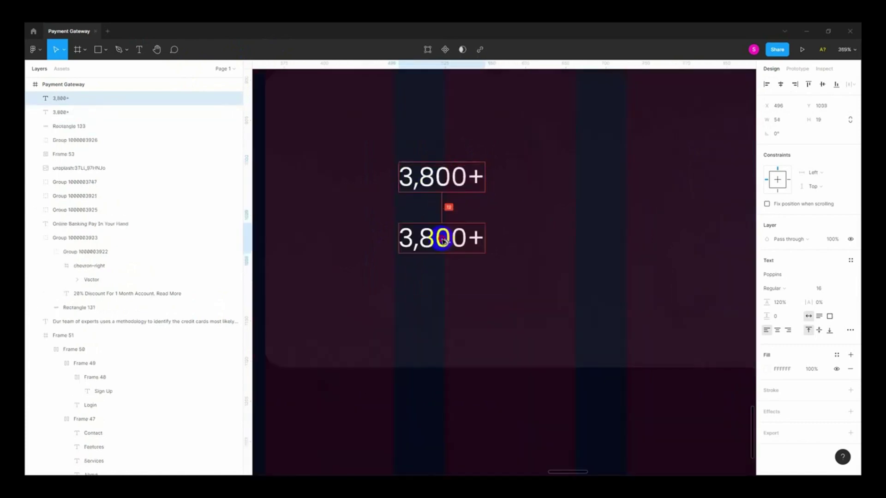
scroll(484, 258, "up", 3)
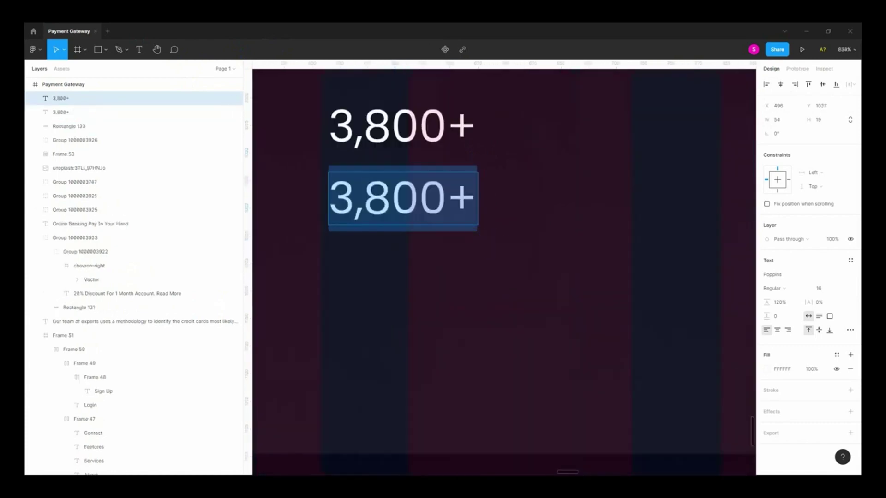
- Change the copy's text to User Active and nudge it slightly left and down
left_click(362, 214)
double_click(365, 206)
type("u")
key("BackSpace")
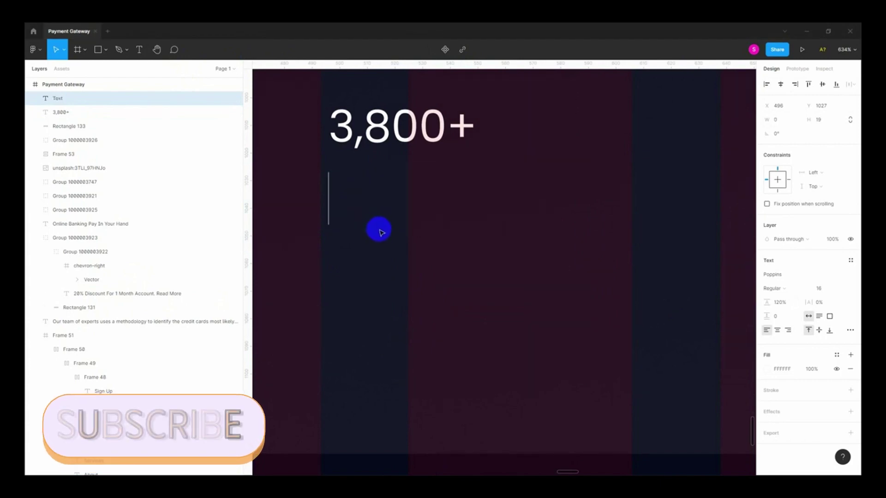
type("User Activit")
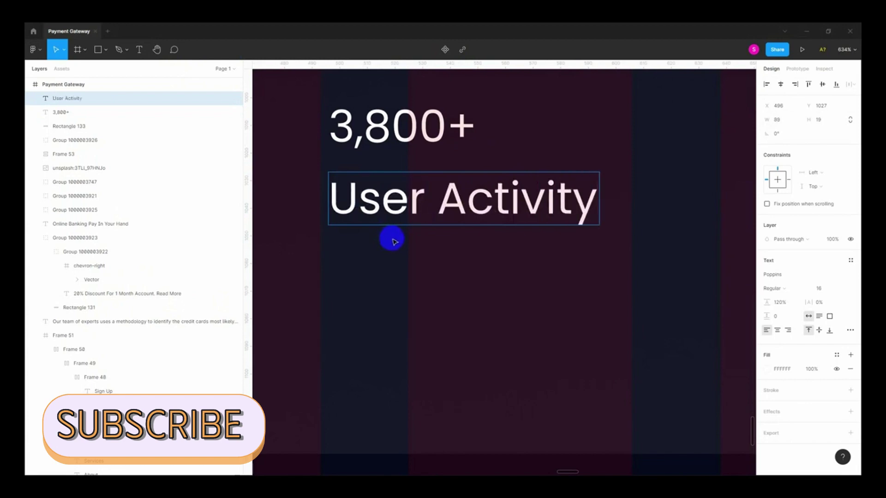
key("BackSpace")
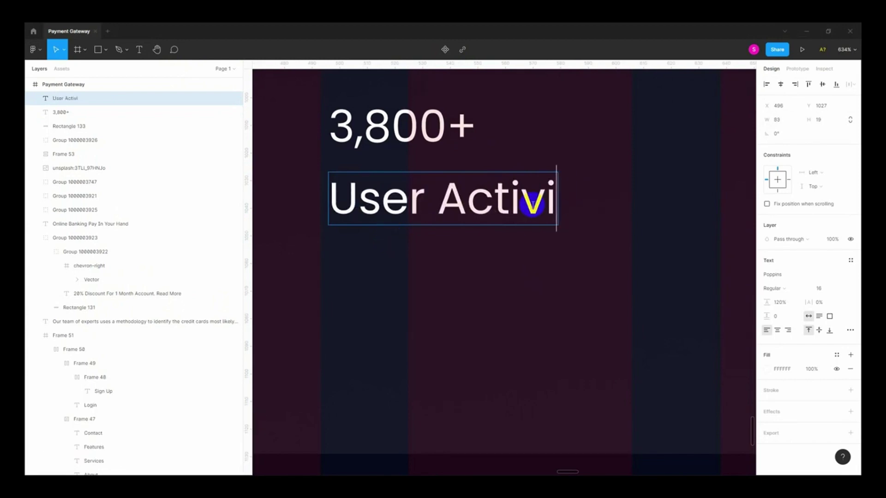
type("e")
key("Escape")
left_click_drag(459, 200, 422, 210)
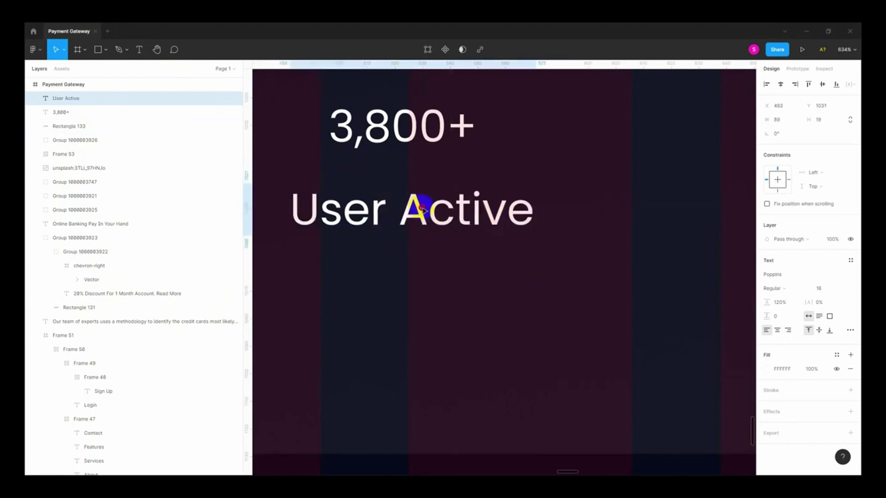
- Style 3,800+ as Graphik Semibold at font size 36
left_click(419, 138)
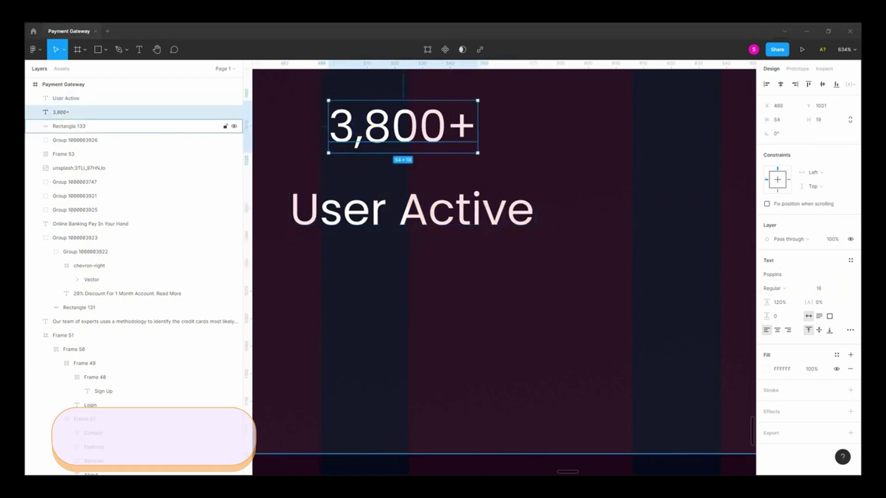
left_click(823, 288)
type("36")
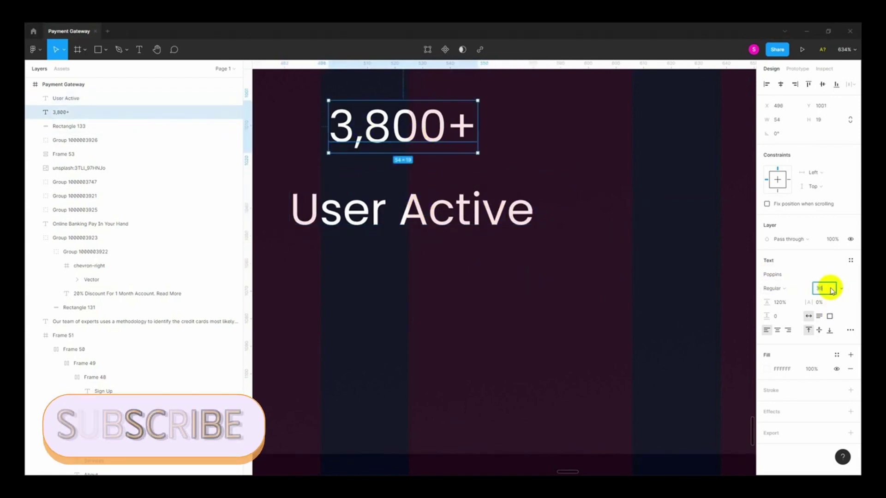
key("Return")
scroll(461, 138, "up", 3)
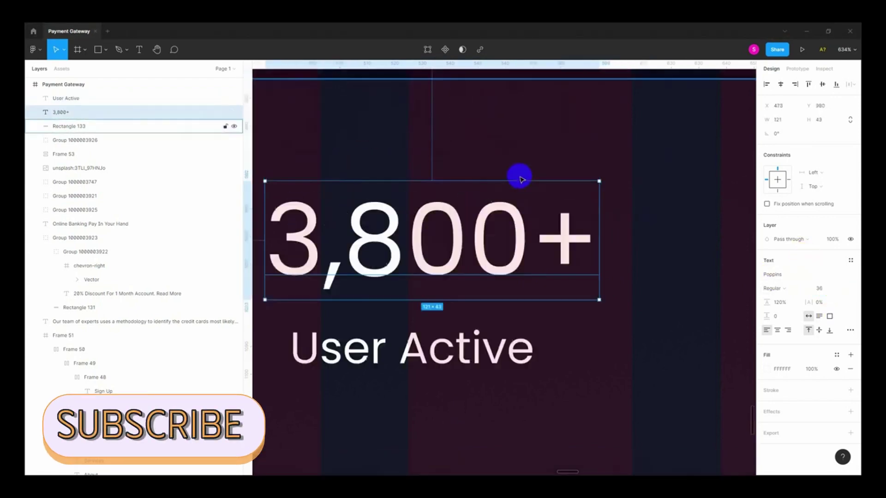
scroll(508, 300, "down", 2, "ctrl")
scroll(506, 298, "up", 2, "ctrl")
left_click(785, 288)
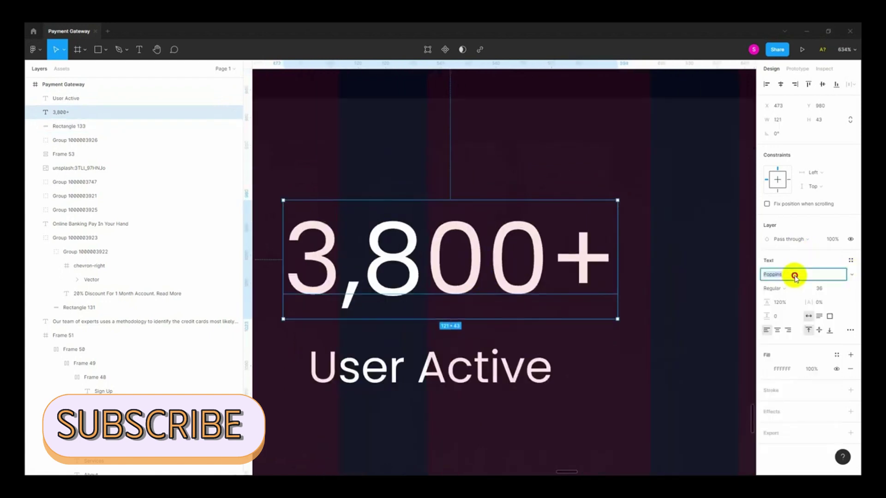
type("Graphik")
key("Return")
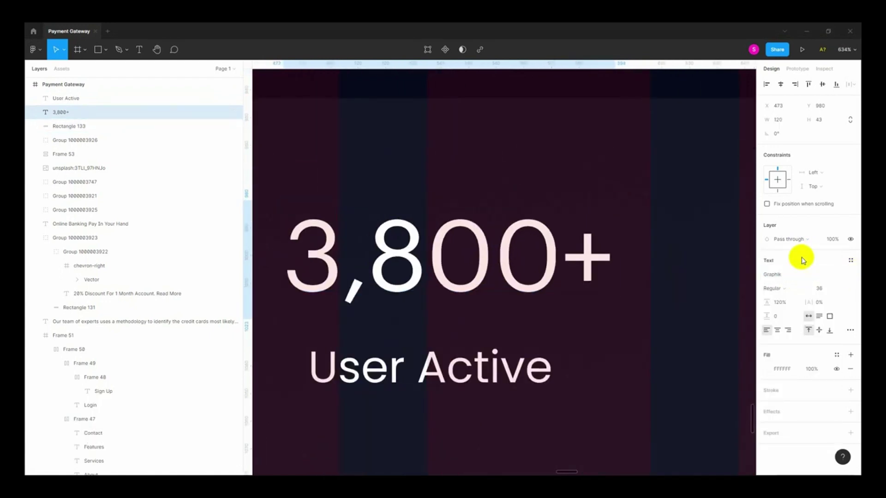
left_click(774, 288)
left_click(784, 309)
scroll(642, 306, "down", 3, "ctrl")
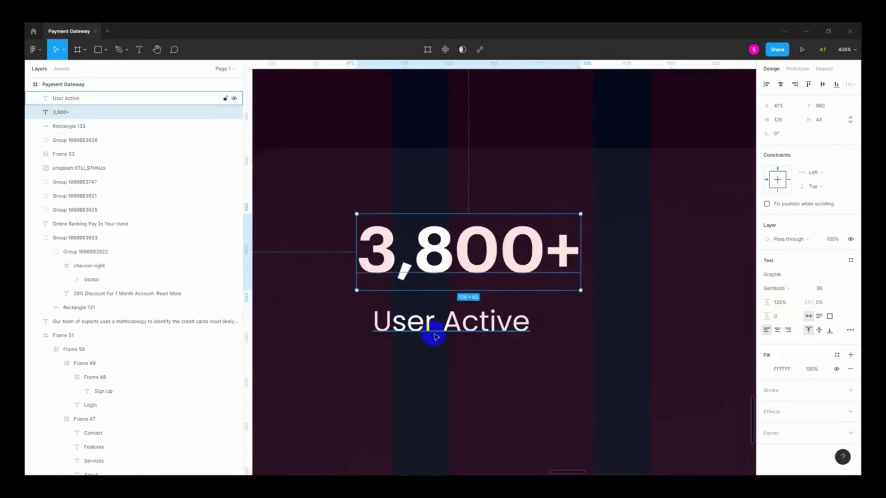
- Group 3,800+ with User Active using 16 spacing between them
left_click(433, 335, "shift")
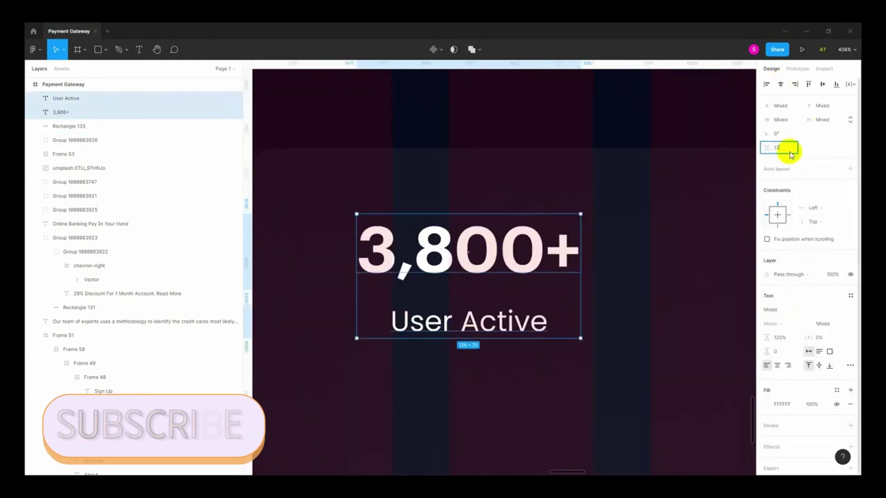
type("16")
key("Return")
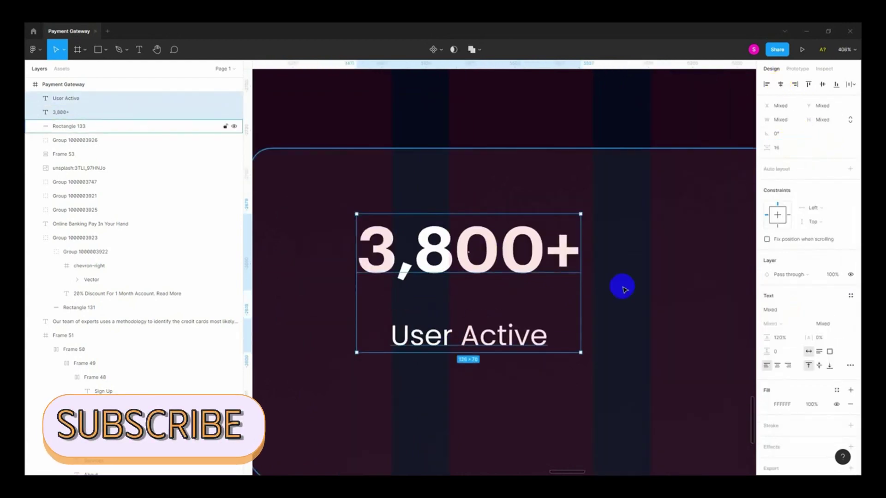
scroll(542, 245, "down", 4, "ctrl")
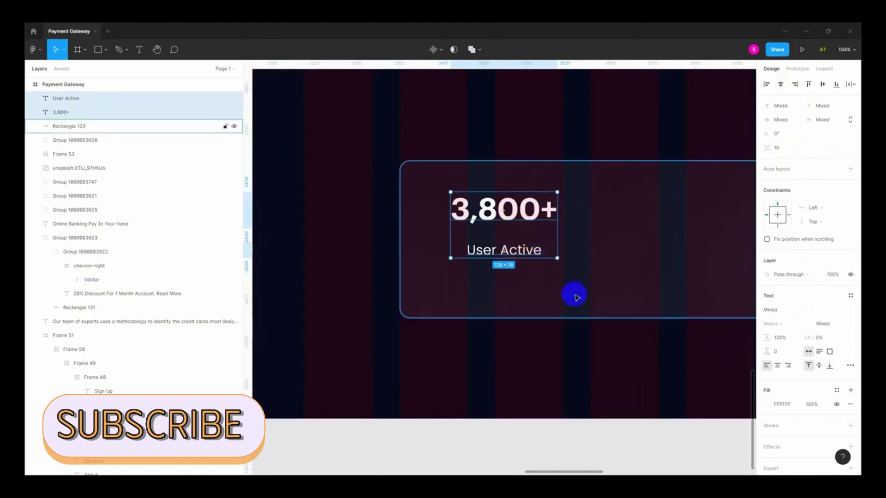
key("ctrl+g")
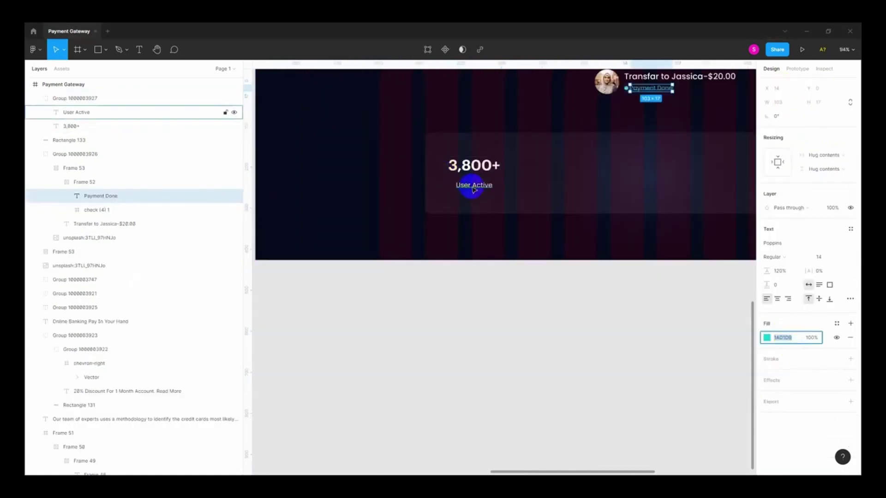
- Color the User Active label teal 1AD1DB, then zoom out
left_click(474, 184)
key("ctrl+v")
left_click(492, 226)
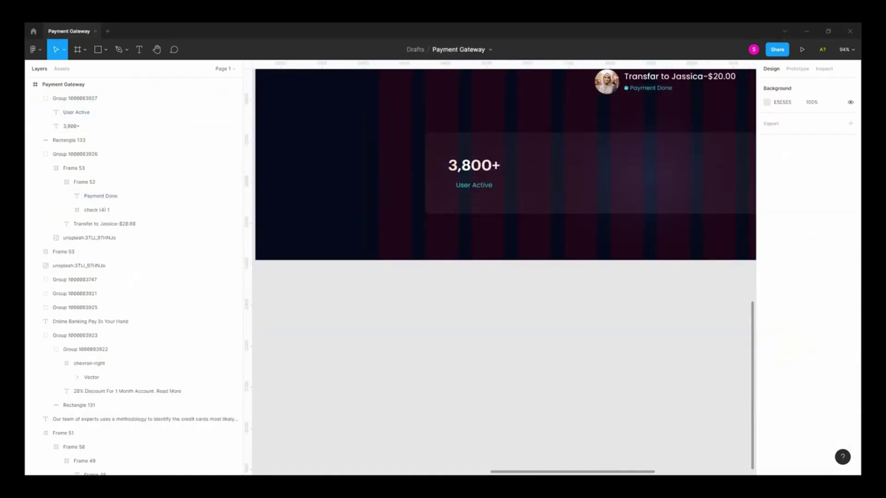
scroll(484, 307, "up", 5, "ctrl")
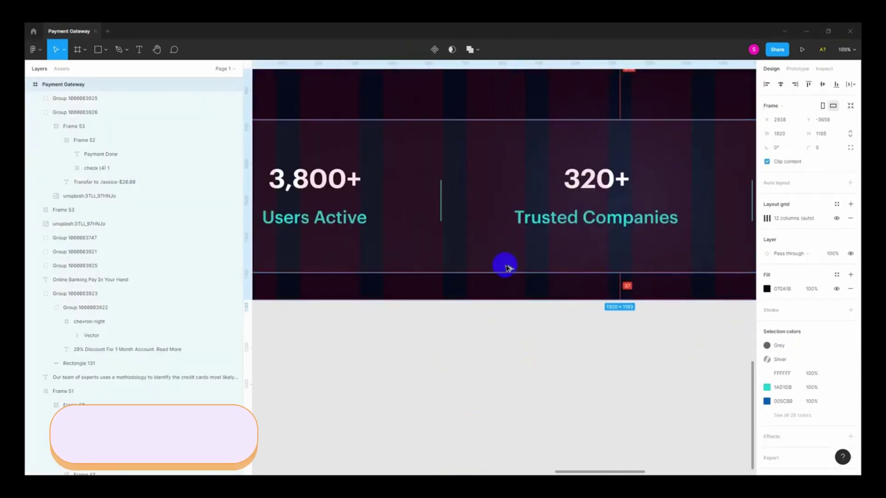
scroll(507, 268, "up", 3)
scroll(477, 325, "up", 3)
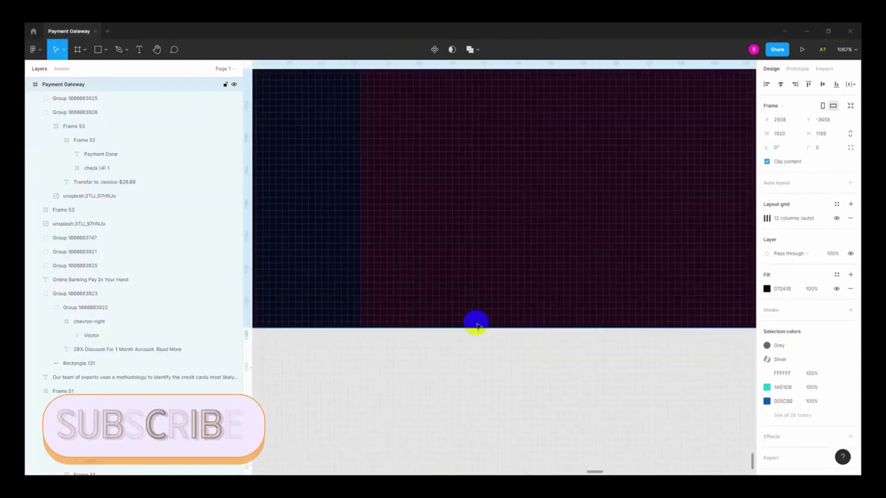
scroll(480, 332, "down", 3)
scroll(507, 397, "down", 3)
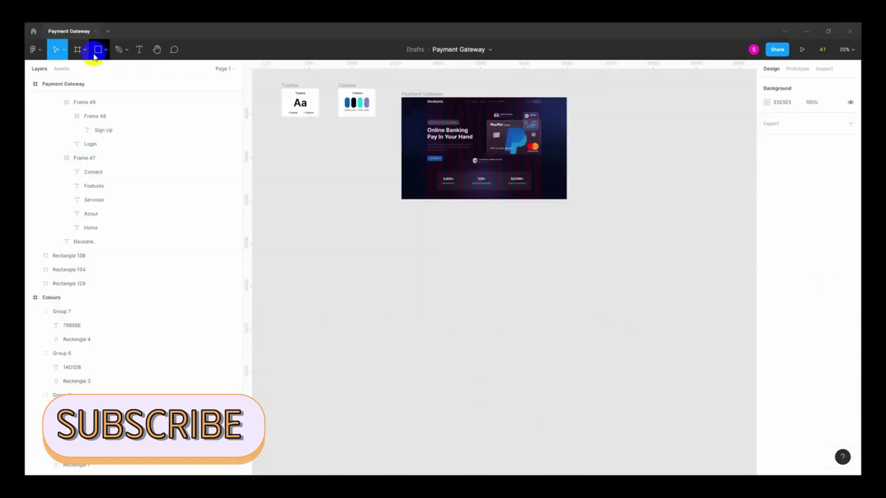
- Create a Desktop frame sized 1920×1080 beside Payment Gateway
left_click(782, 173)
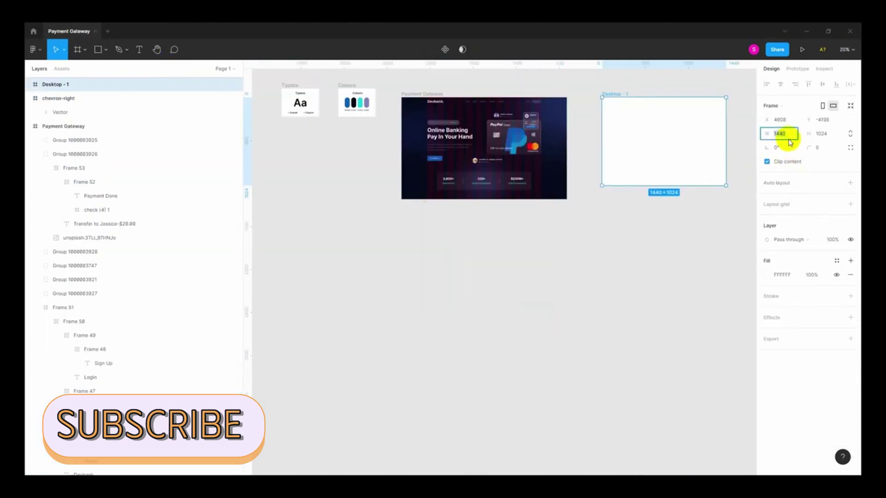
type("20")
left_click(829, 138)
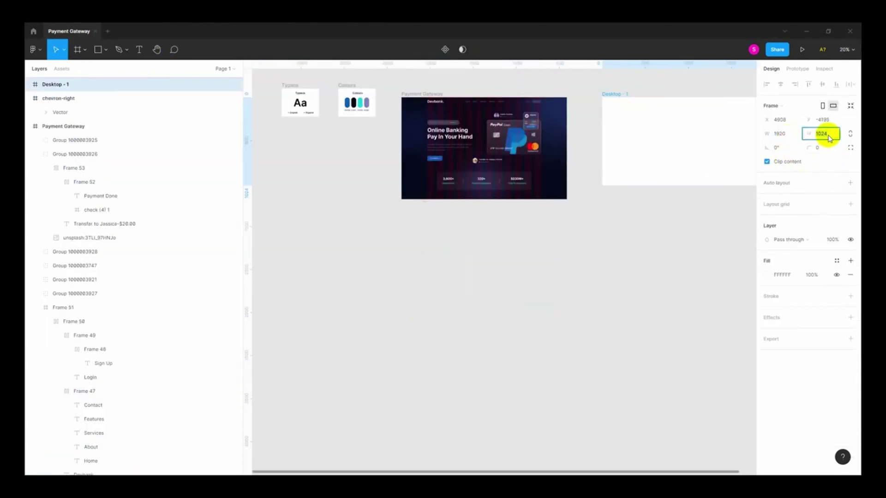
type("1080")
key("Return")
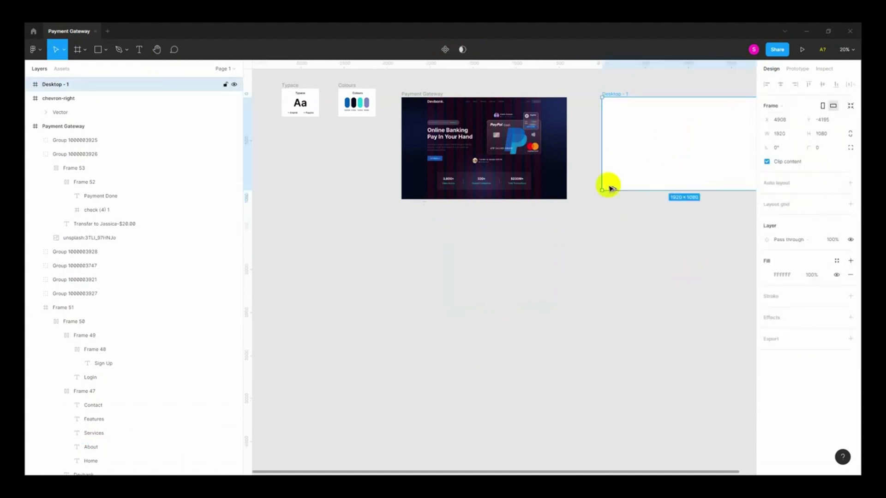
scroll(590, 146, "up", 2)
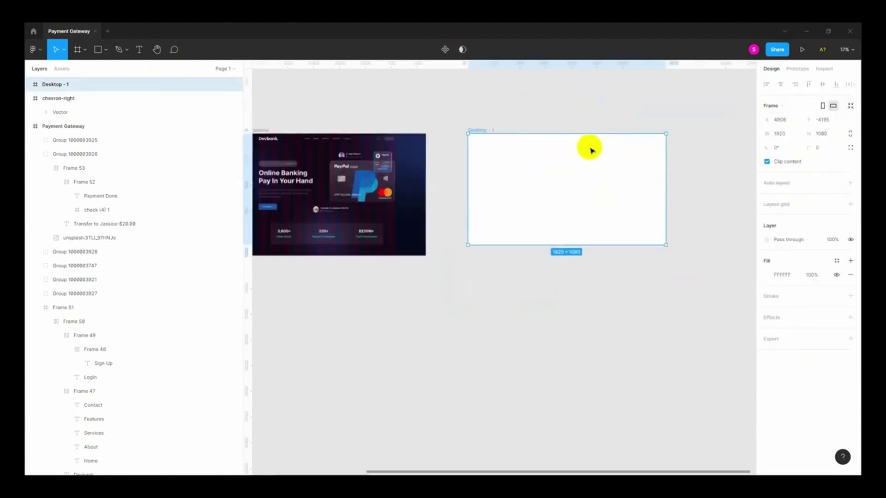
- Rename the new frame to Presentation
double_click(482, 131)
type("Presentation")
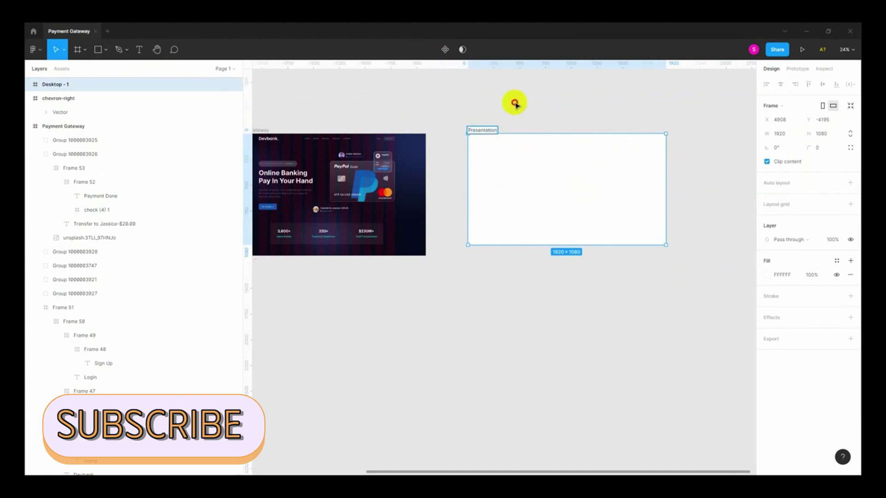
key("Return")
scroll(507, 185, "down", 2)
- Give the Presentation frame the same dark navy fill 070A1B as Payment Gateway
left_click(382, 218)
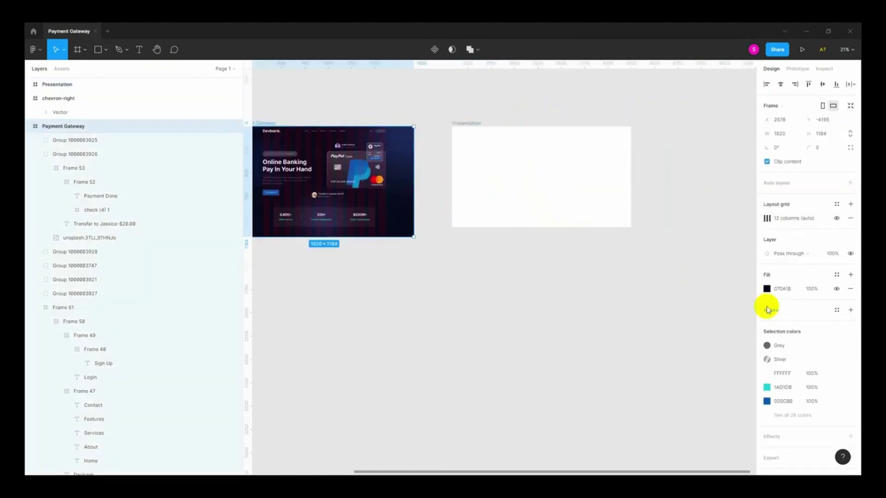
left_click(618, 212)
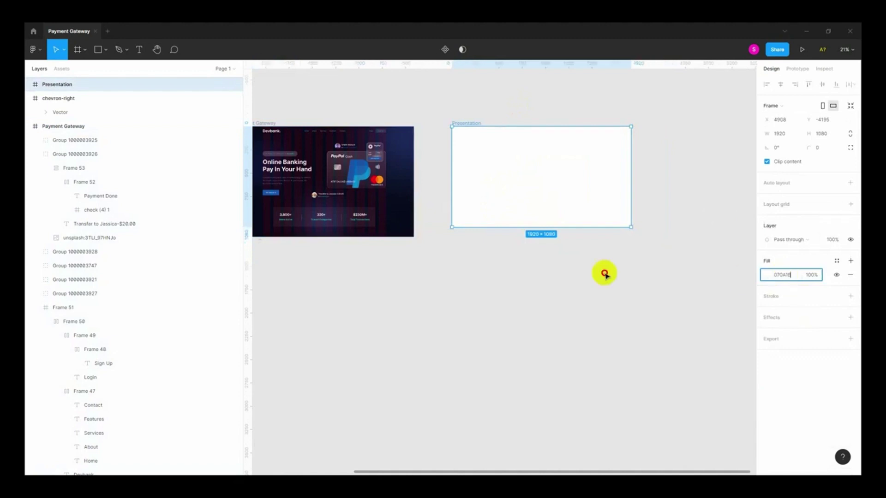
key("Return")
scroll(530, 198, "down", 10)
- Duplicate the Payment Gateway frame and flatten the copy to a bitmap
left_click(438, 155)
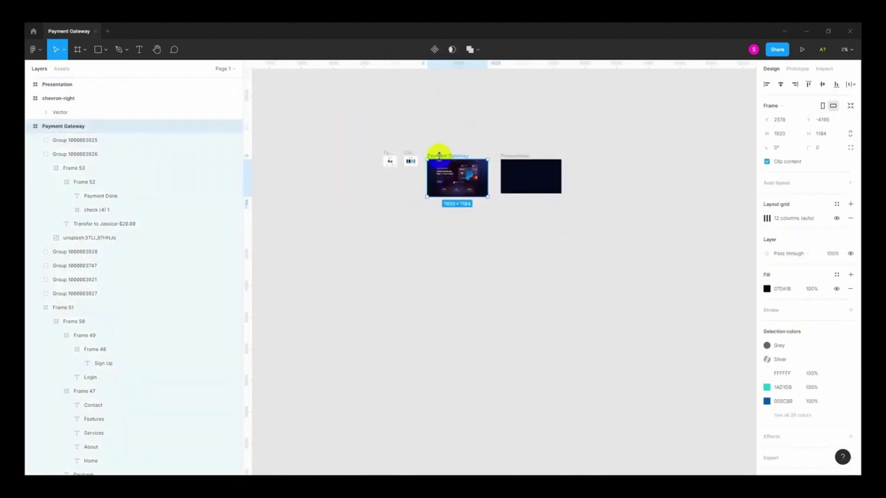
left_click_drag(439, 156, 447, 234)
scroll(461, 258, "up", 5)
scroll(439, 267, "up", 2)
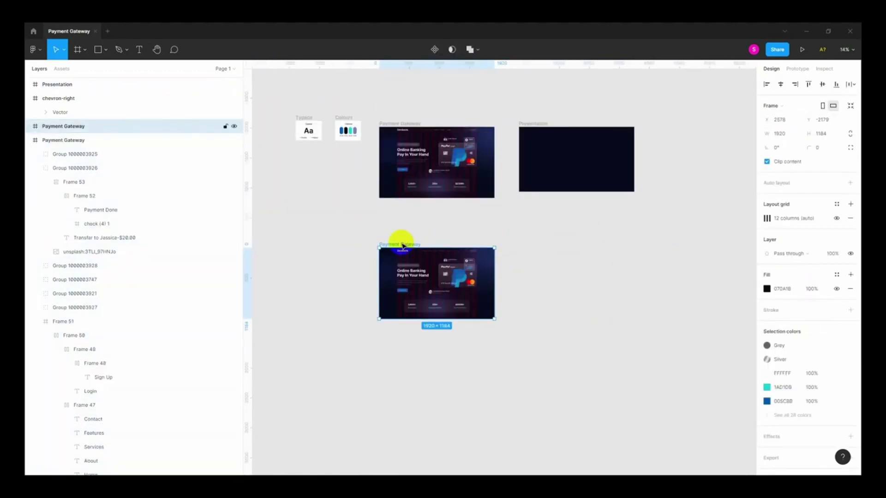
right_click(402, 245)
mouse_move(410, 406)
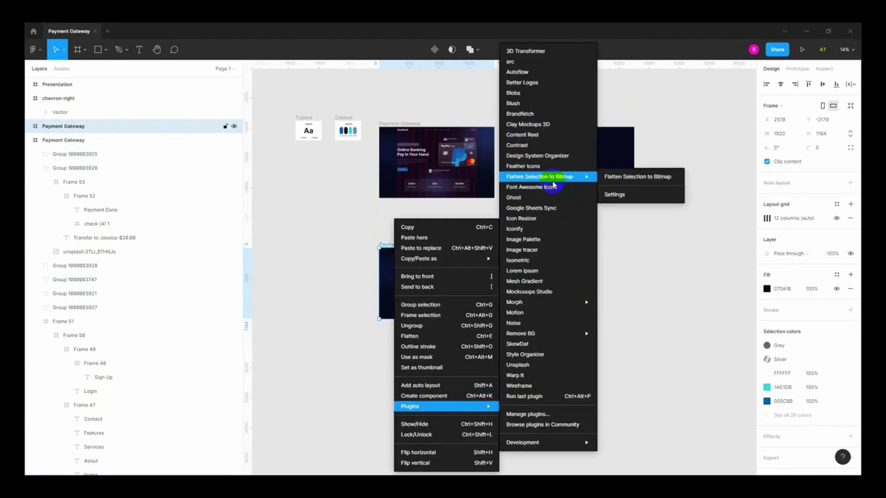
left_click(563, 296)
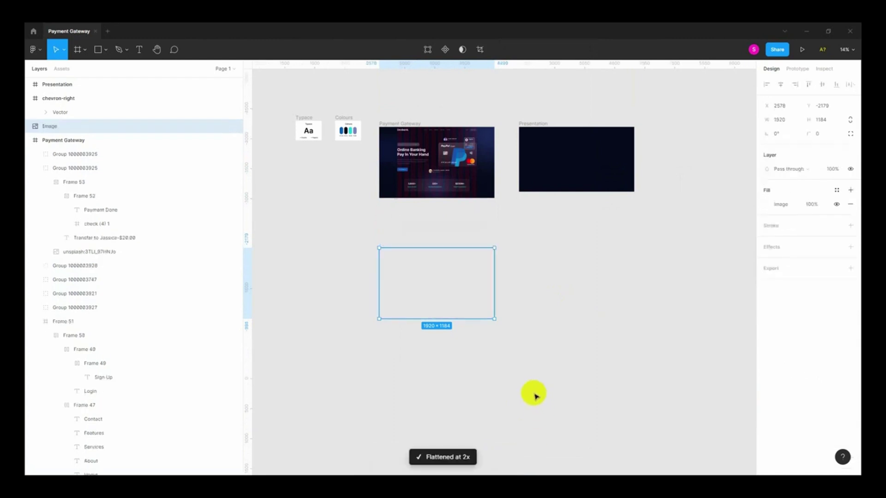
- Move the flattened image into Presentation, centre it and scale it to about 1284×854
left_click_drag(462, 264, 594, 231)
scroll(594, 232, "up", 3)
left_click_drag(658, 338, 614, 313)
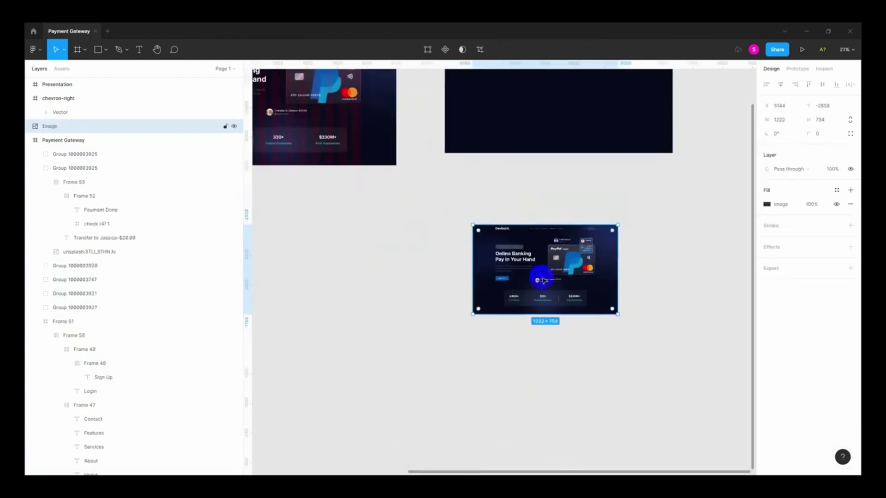
left_click_drag(561, 268, 582, 112)
scroll(577, 175, "up", 2)
scroll(578, 176, "up", 3)
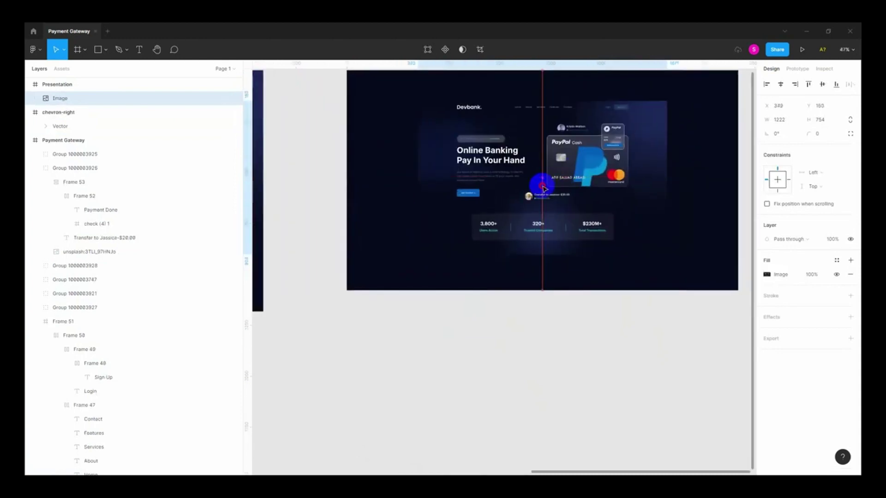
left_click_drag(577, 176, 540, 188)
scroll(540, 188, "down", 2)
left_click_drag(610, 241, 612, 249)
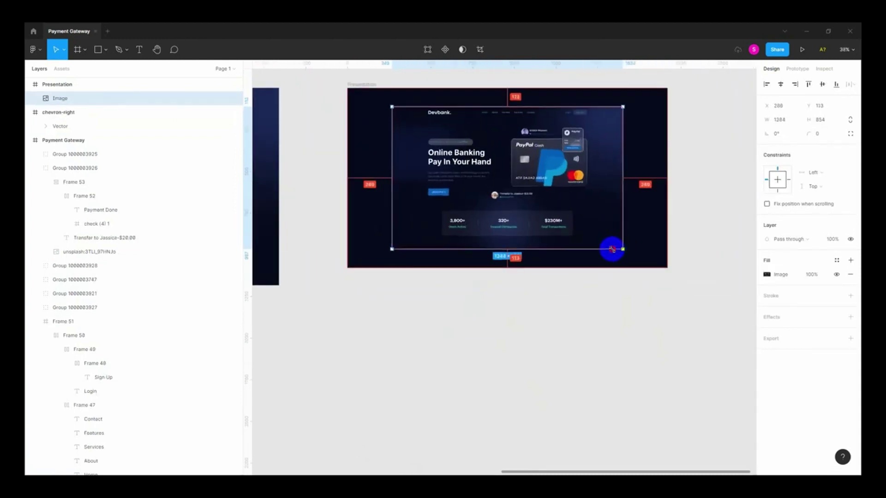
- Switch the Presentation frame's fill from Solid to a Linear gradient
left_click(556, 326)
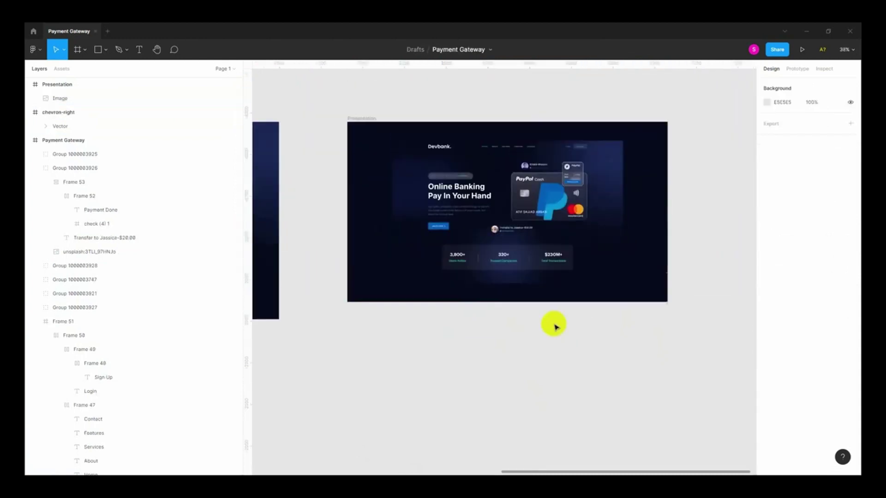
scroll(555, 326, "up", 3)
left_click(360, 245)
left_click(767, 274)
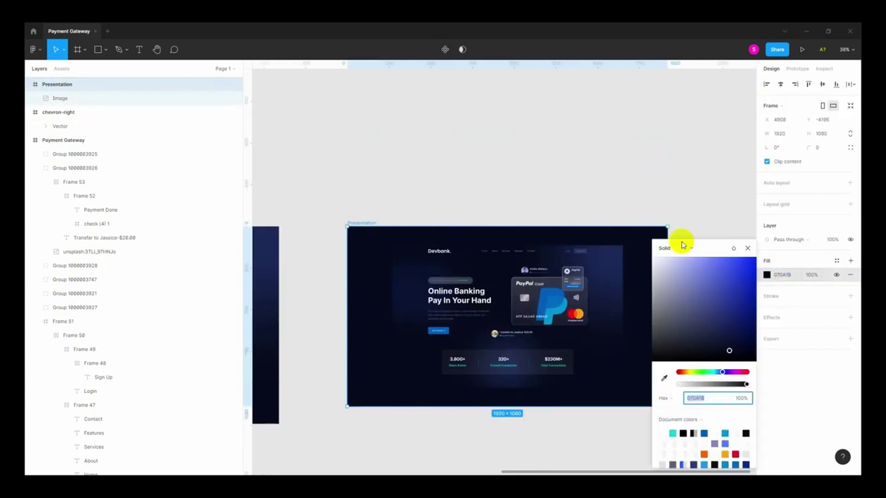
left_click(676, 244)
scroll(510, 227, "down", 2)
- Run the gradient diagonally from top-left to bottom-right, ending in blue at 100% opacity
left_click_drag(510, 229, 399, 223)
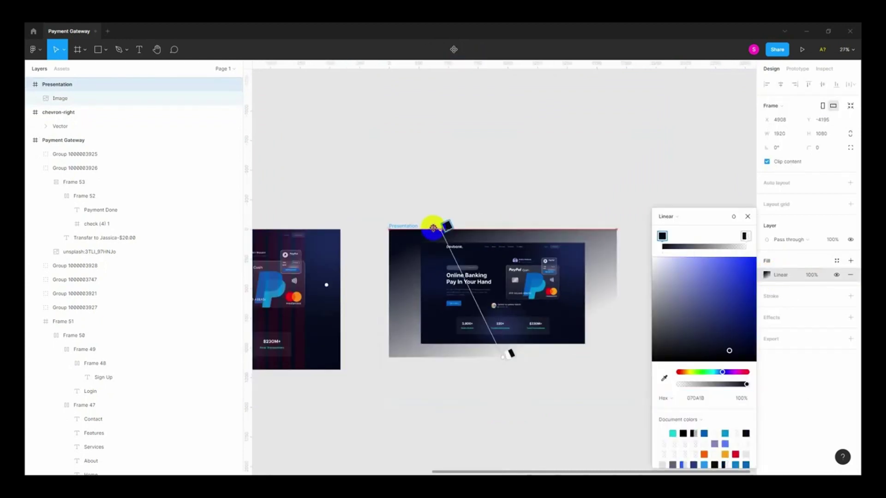
left_click_drag(511, 357, 624, 370)
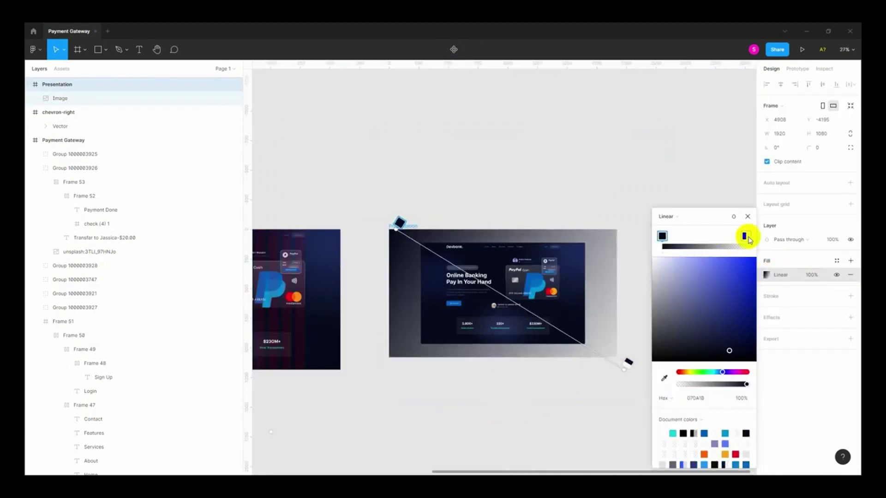
mouse_move(682, 389)
left_mouse_down()
mouse_move(741, 384)
mouse_move(732, 385)
left_mouse_up()
mouse_move(730, 349)
left_mouse_down()
mouse_move(726, 300)
mouse_move(735, 316)
mouse_move(712, 290)
mouse_move(739, 315)
mouse_move(730, 338)
left_mouse_up()
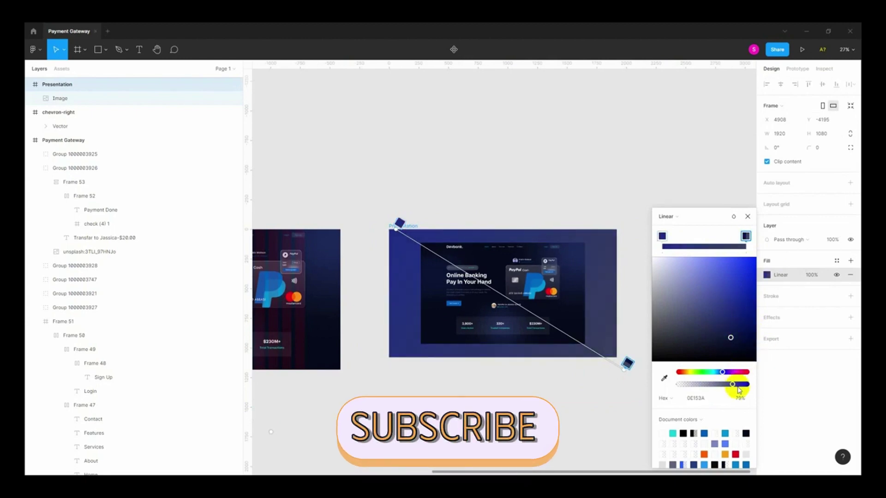
left_click_drag(737, 388, 795, 387)
left_click_drag(735, 342, 729, 313)
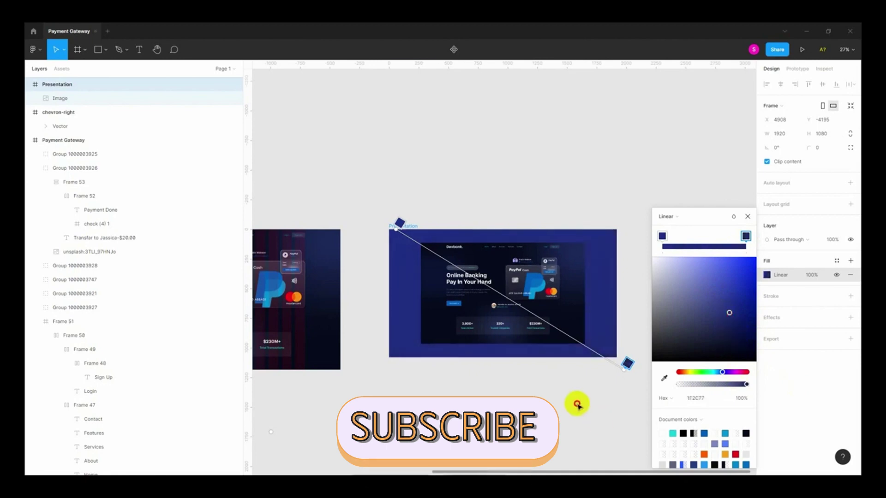